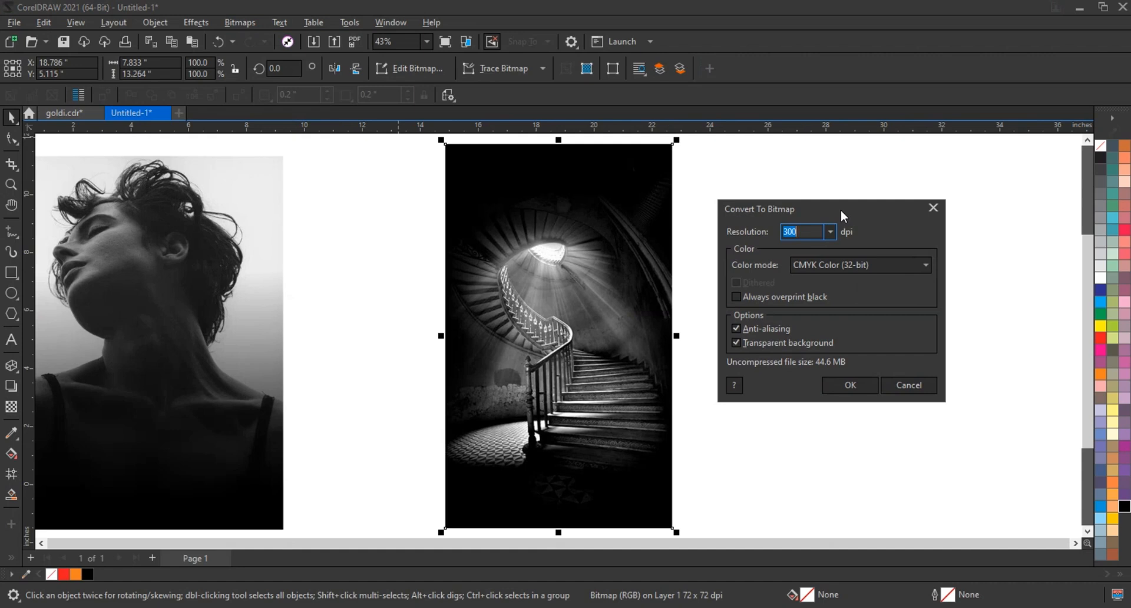
# Step: Convert the staircase photo to a 300 dpi CMYK bitmap with anti-aliasing and a transparent background
pyautogui.click(850, 386)
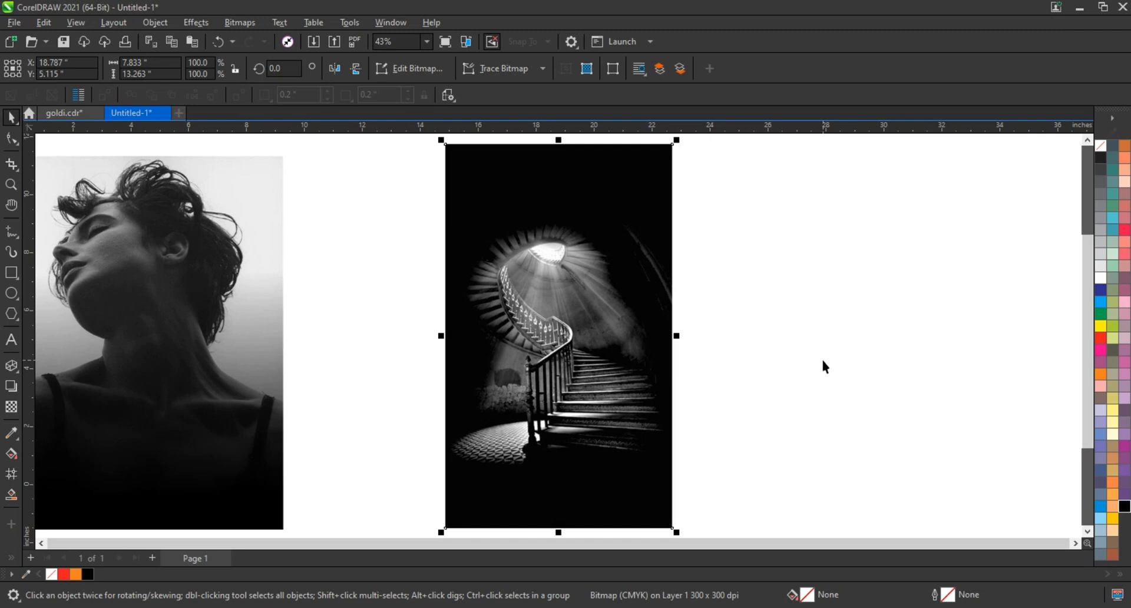
pyautogui.click(823, 367)
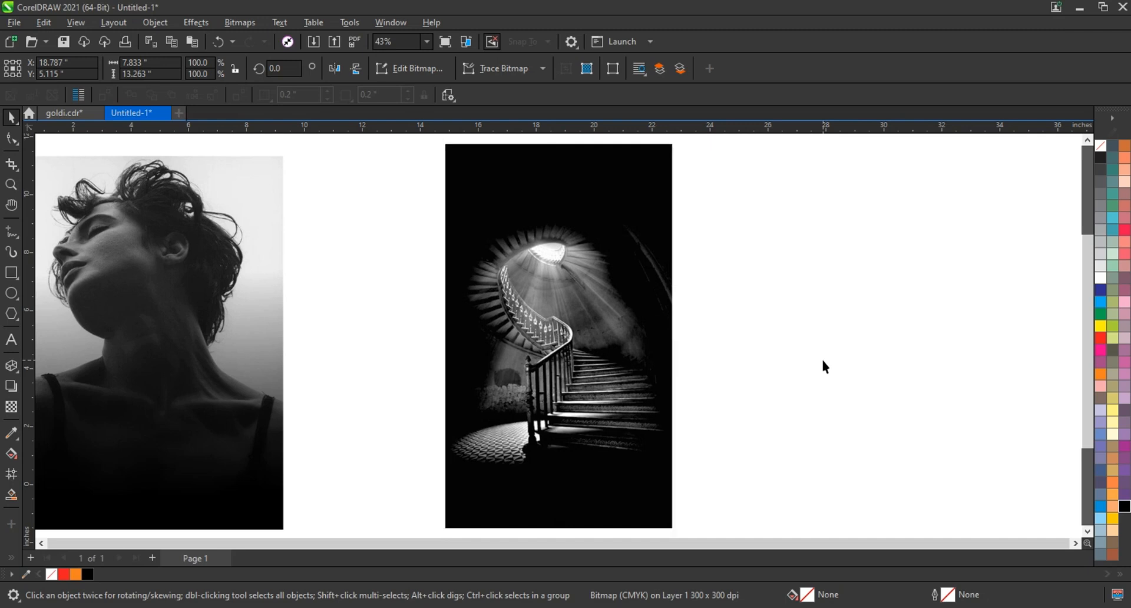
# Step: Apply an elliptical Vignette effect to the staircase bitmap with Offset 89 and Fade 29
pyautogui.click(587, 339)
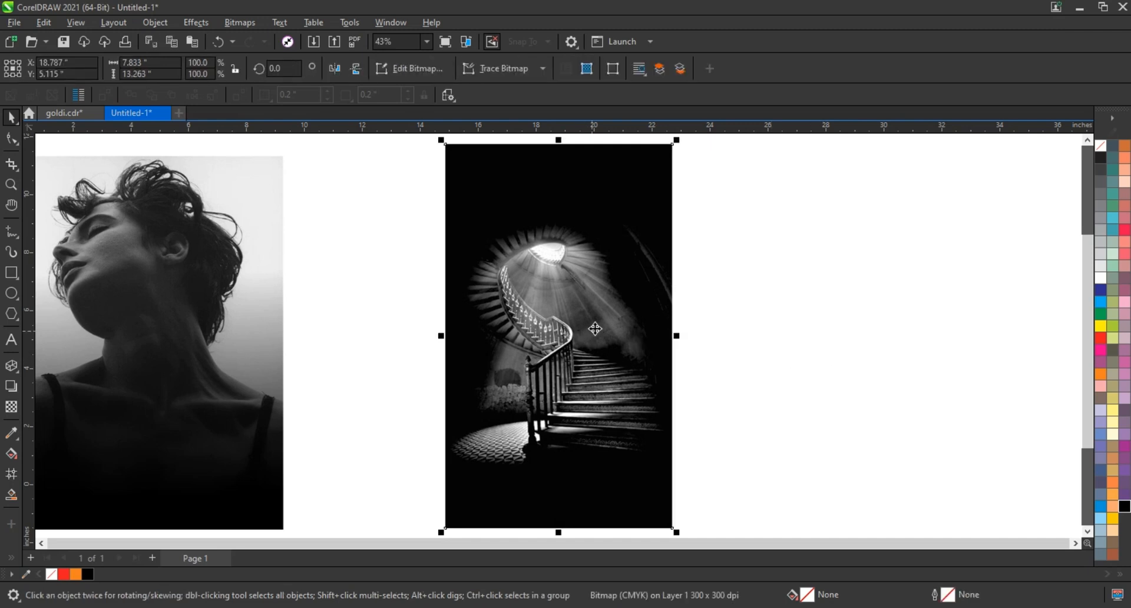
pyautogui.click(196, 23)
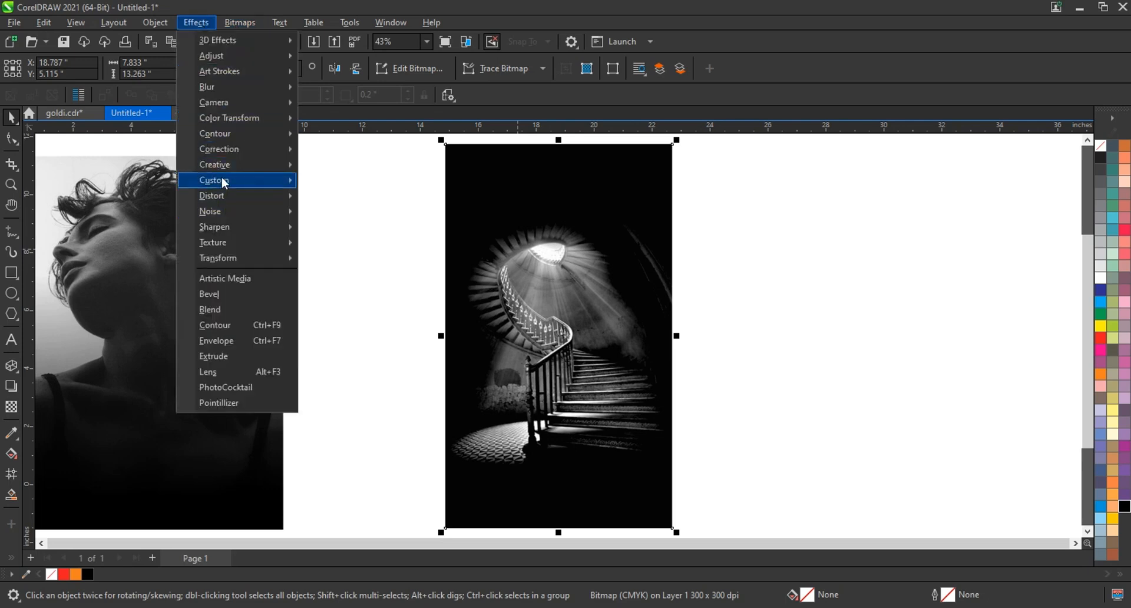
pyautogui.moveTo(223, 165)
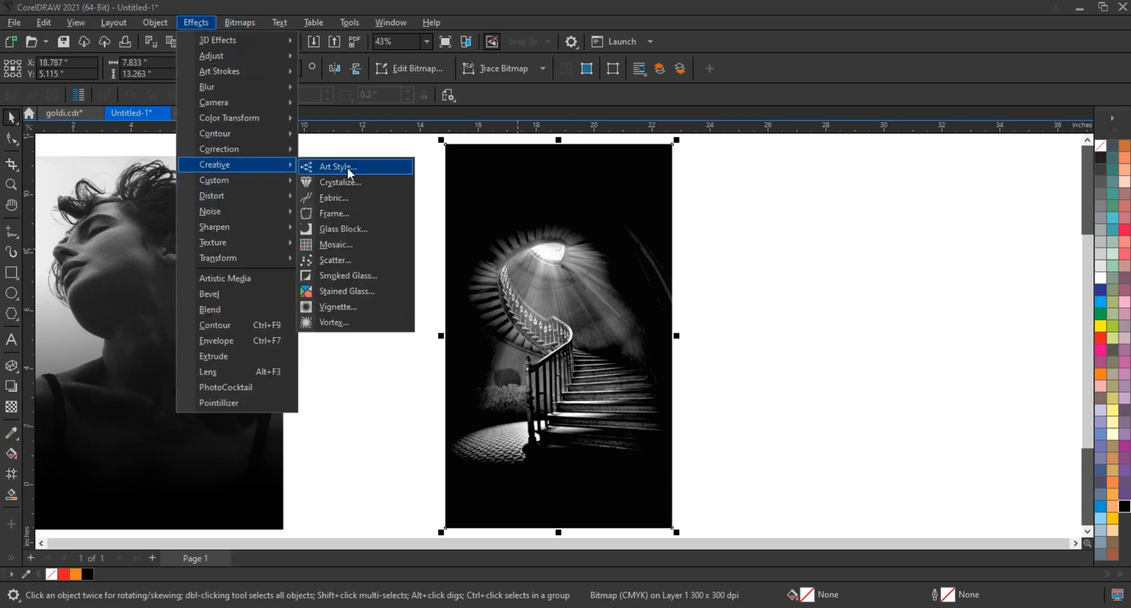
pyautogui.click(342, 308)
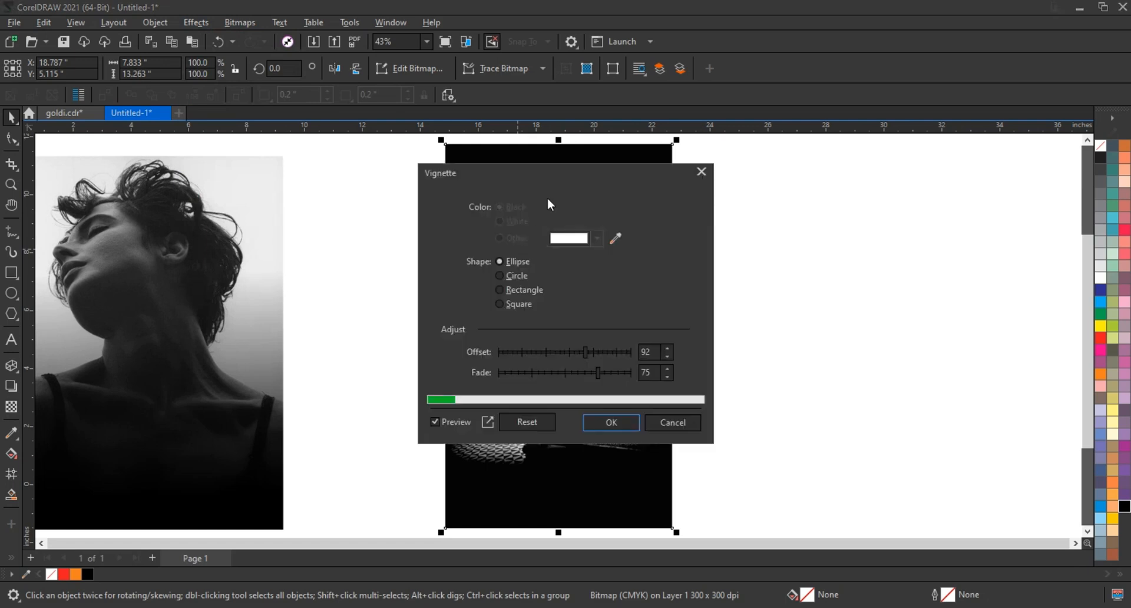
pyautogui.moveTo(571, 174); pyautogui.dragTo(842, 204)
pyautogui.click(843, 380)
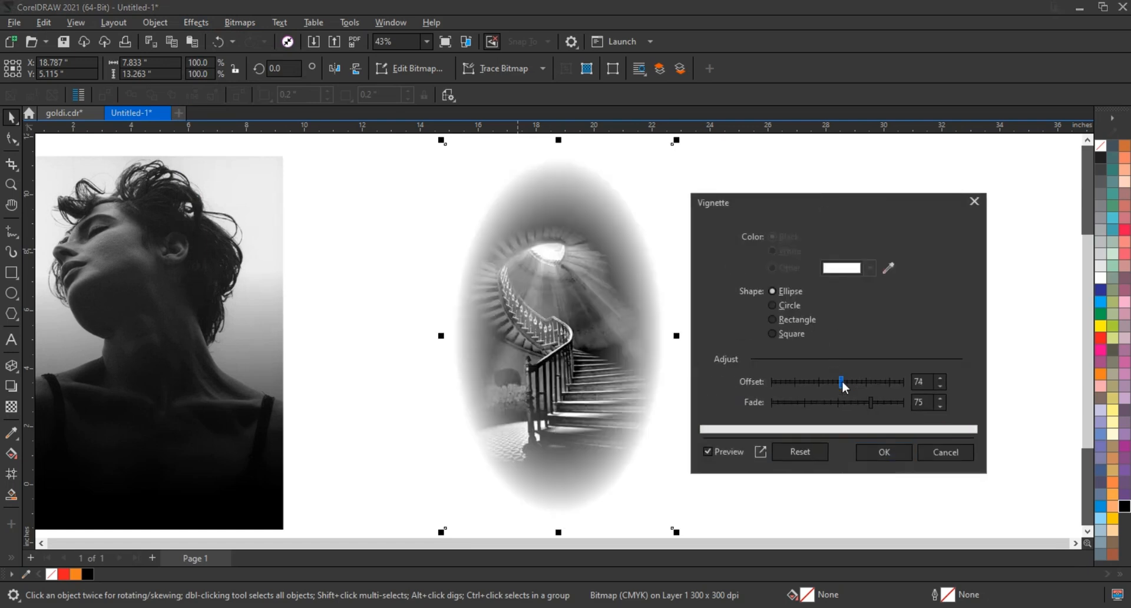
pyautogui.click(850, 403)
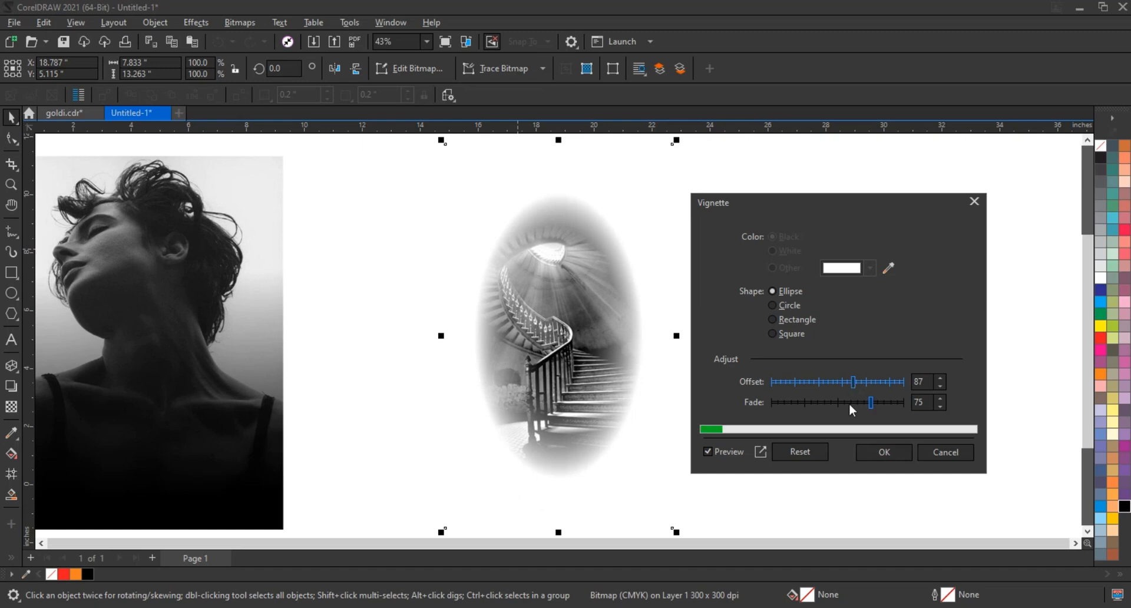
pyautogui.moveTo(850, 402); pyautogui.dragTo(839, 409)
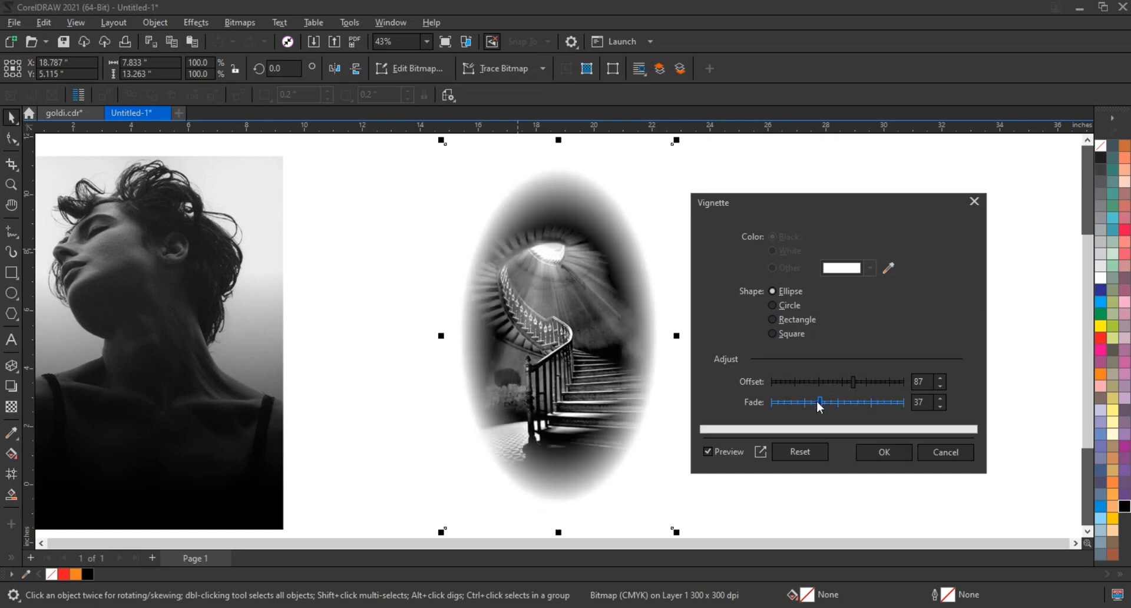
pyautogui.click(841, 383)
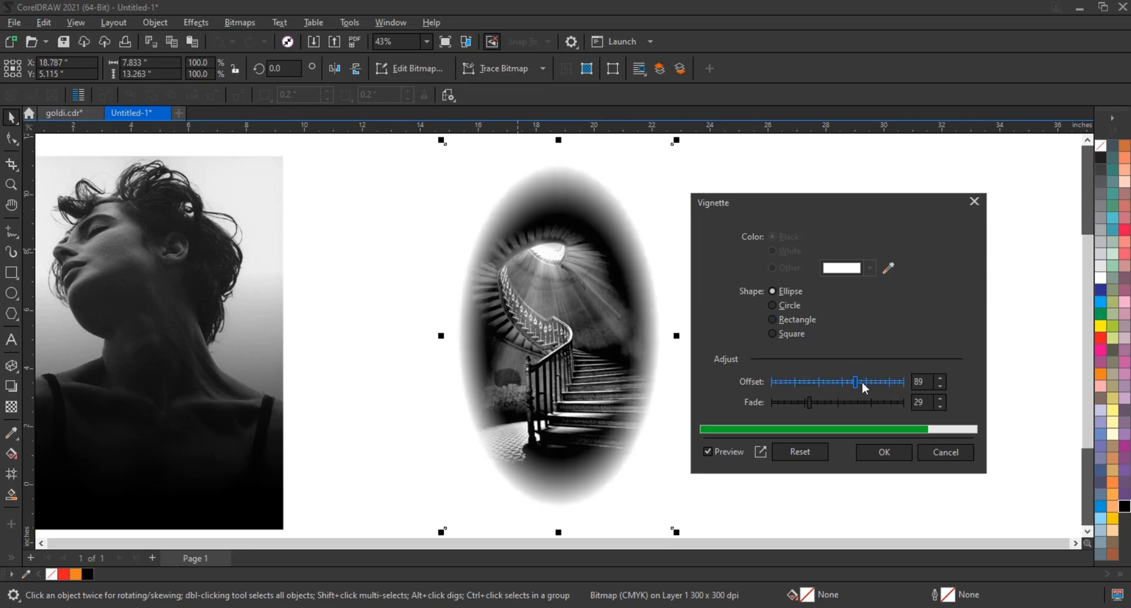
pyautogui.click(884, 452)
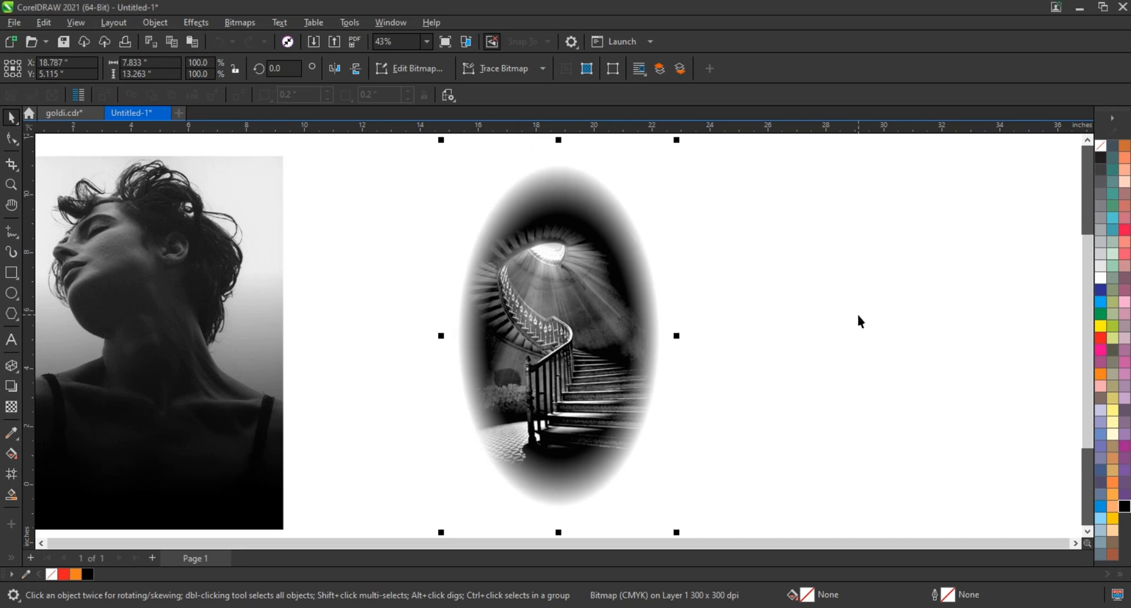
# Step: Move the vignetted staircase image on top of the portrait, covering the face and neck
pyautogui.scroll(-1, 694, 328)
pyautogui.moveTo(584, 330); pyautogui.dragTo(244, 314)
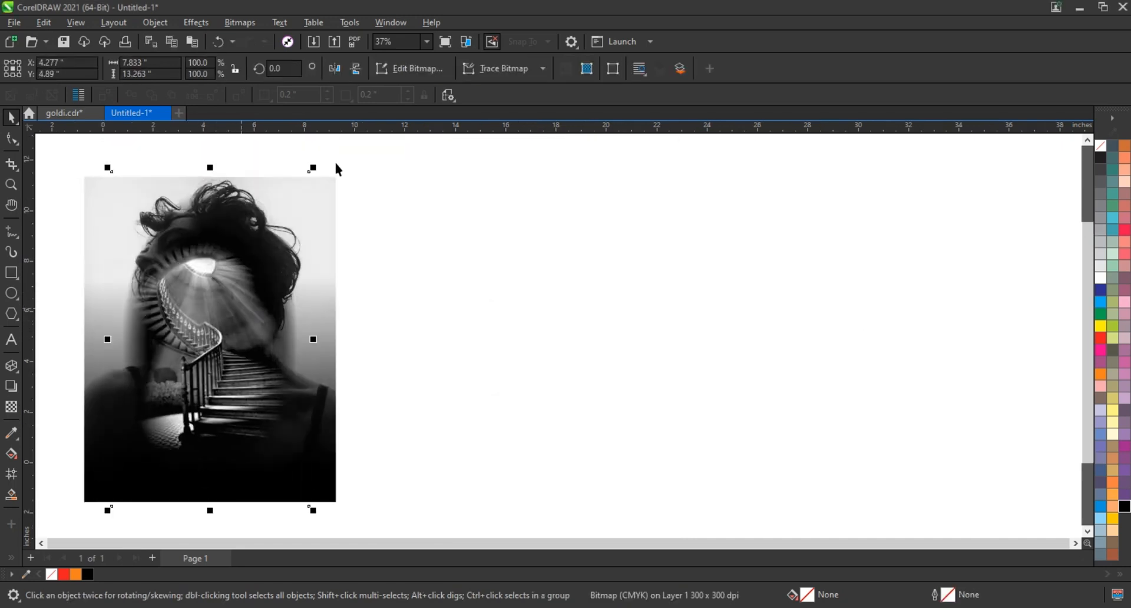
pyautogui.hotkey('shift', 'F2')
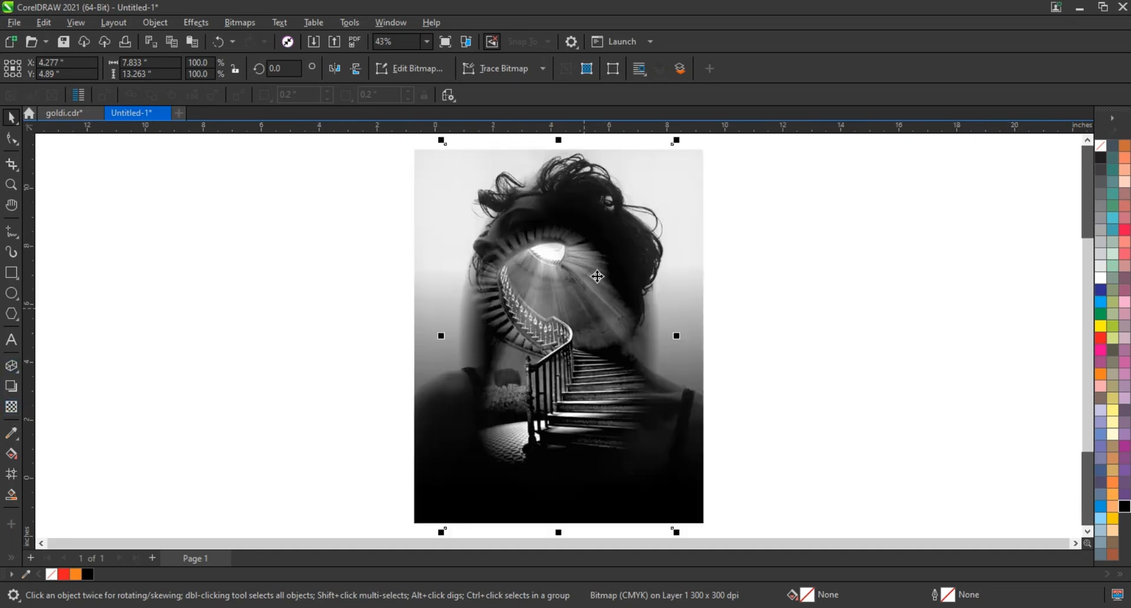
# Step: Set the staircase image's transparency merge mode to Screen so it blends with the portrait
pyautogui.click(10, 411)
pyautogui.click(194, 69)
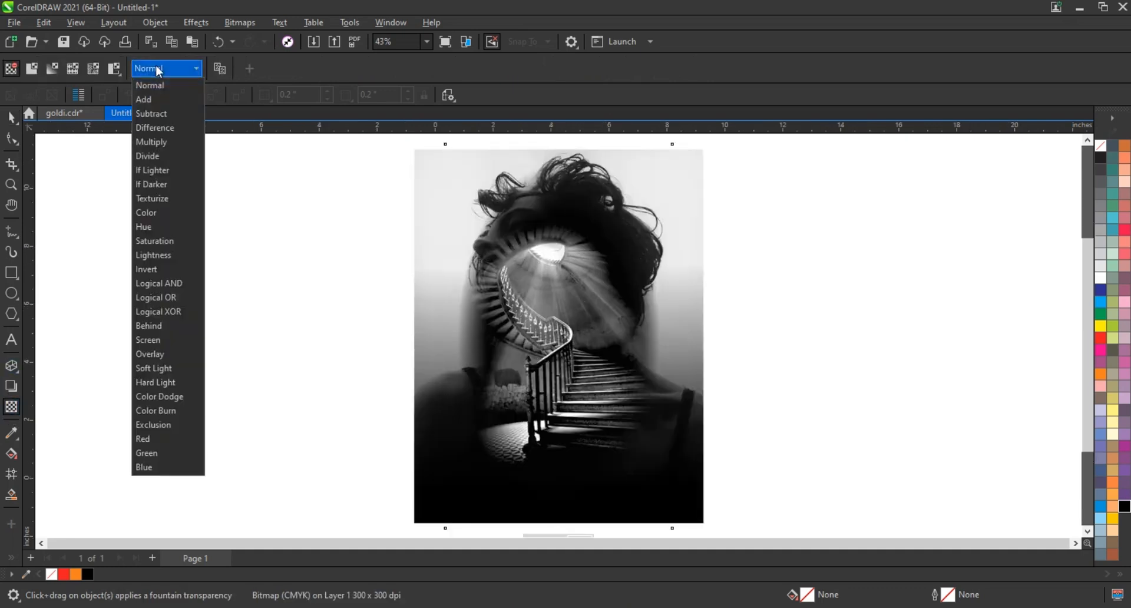
pyautogui.click(152, 340)
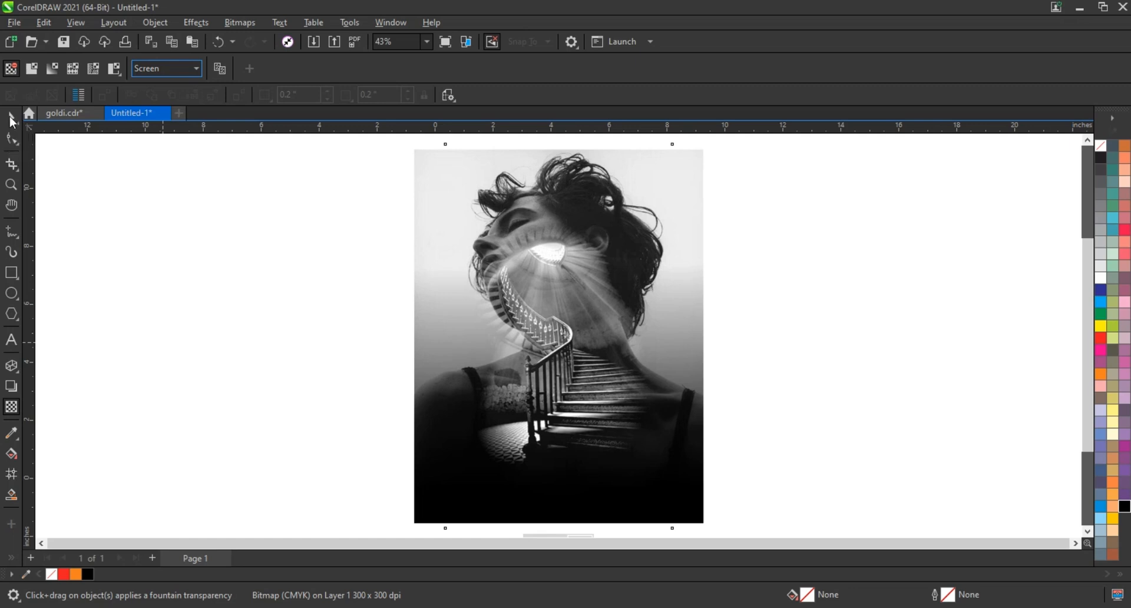
pyautogui.press('space')
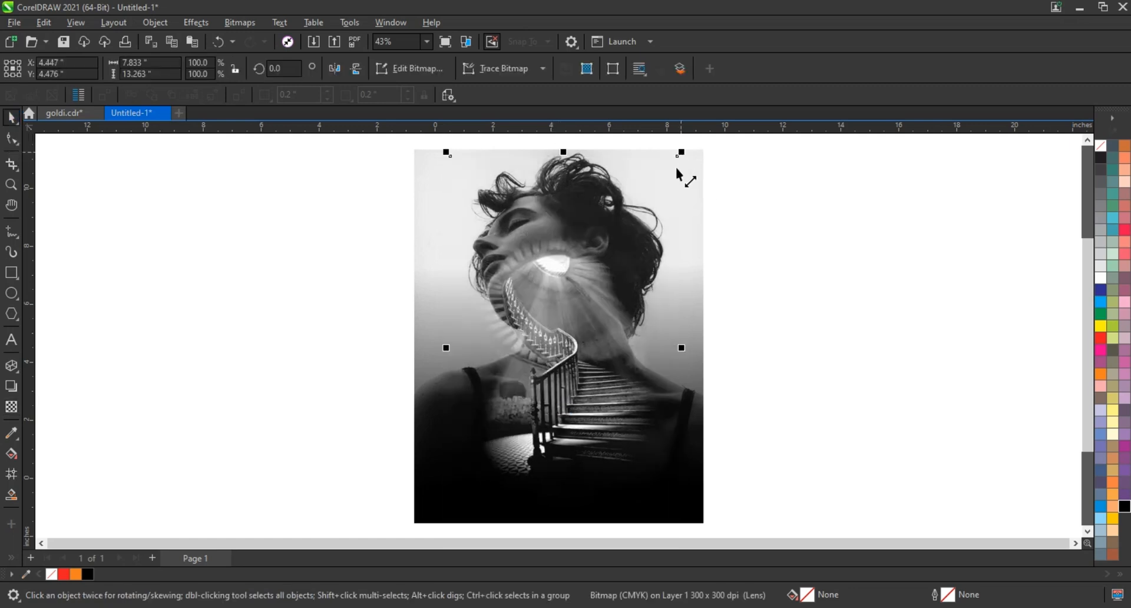
# Step: Resize the staircase image to about 7.89 by 13.37 inches, mirror it horizontally and position its skylight under the chin
pyautogui.moveTo(681, 153); pyautogui.dragTo(666, 200)
pyautogui.moveTo(576, 343); pyautogui.dragTo(569, 338)
pyautogui.scroll(-1, 569, 337)
pyautogui.moveTo(635, 462); pyautogui.dragTo(659, 505)
pyautogui.moveTo(485, 504); pyautogui.dragTo(453, 534)
pyautogui.moveTo(609, 440); pyautogui.dragTo(578, 398)
pyautogui.click(335, 70)
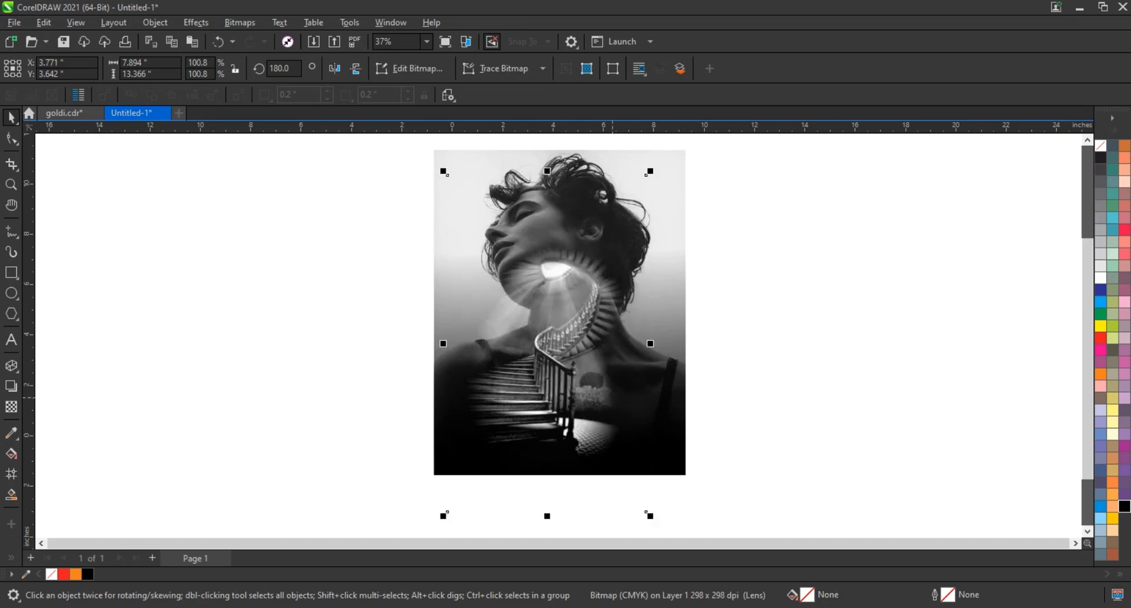
# Step: Crop the staircase image's lower edge with the Shape tool so it ends at the portrait's bottom edge
pyautogui.click(12, 140)
pyautogui.moveTo(641, 523); pyautogui.dragTo(647, 518)
pyautogui.moveTo(647, 512); pyautogui.dragTo(642, 475)
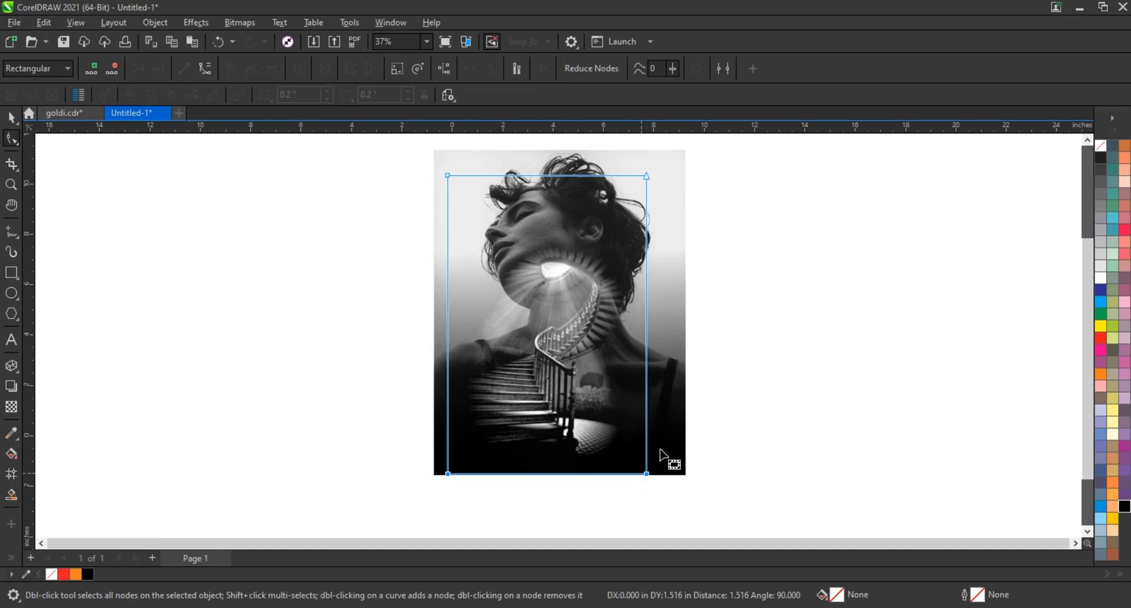
pyautogui.click(10, 185)
pyautogui.moveTo(435, 159); pyautogui.dragTo(709, 477)
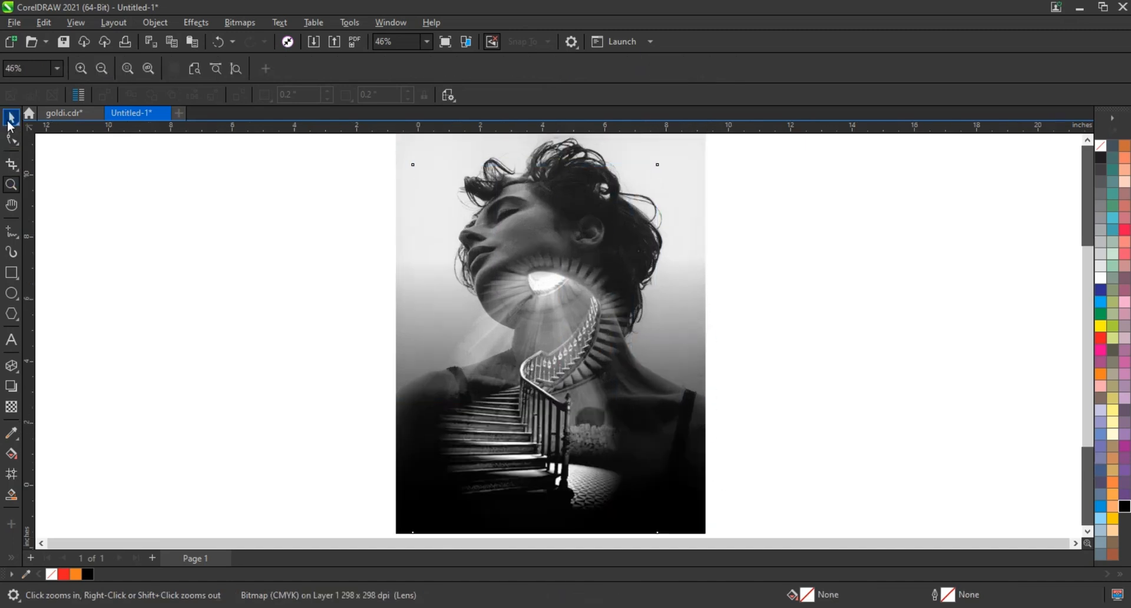
pyautogui.click(11, 117)
pyautogui.click(868, 381)
# Step: Adjust the staircase image's Gamma Value to 0.87
pyautogui.click(542, 311)
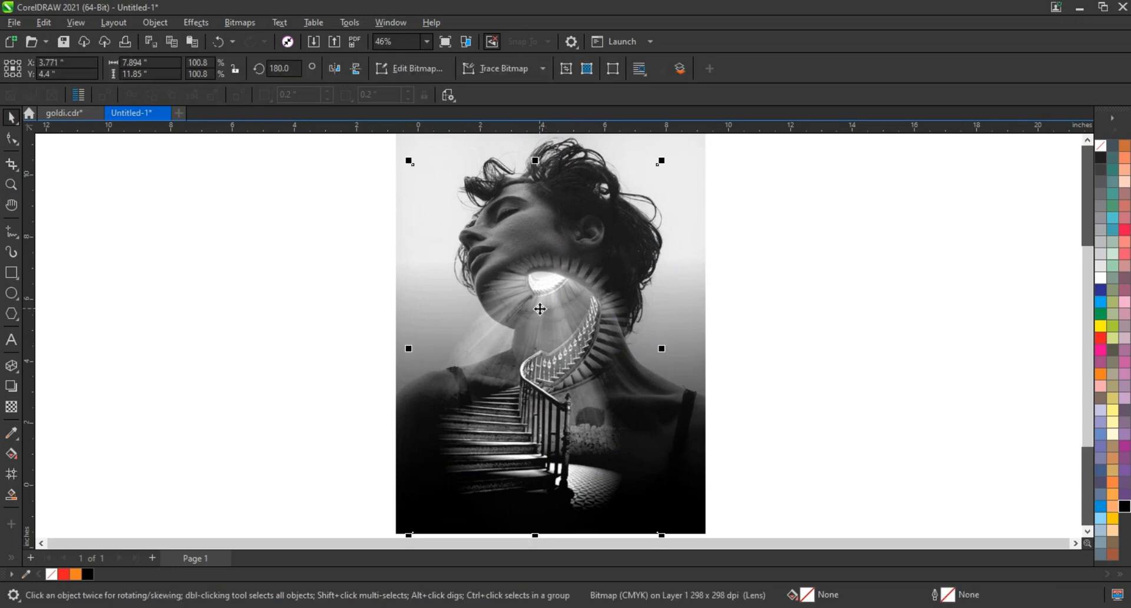
pyautogui.click(201, 30)
pyautogui.moveTo(212, 56)
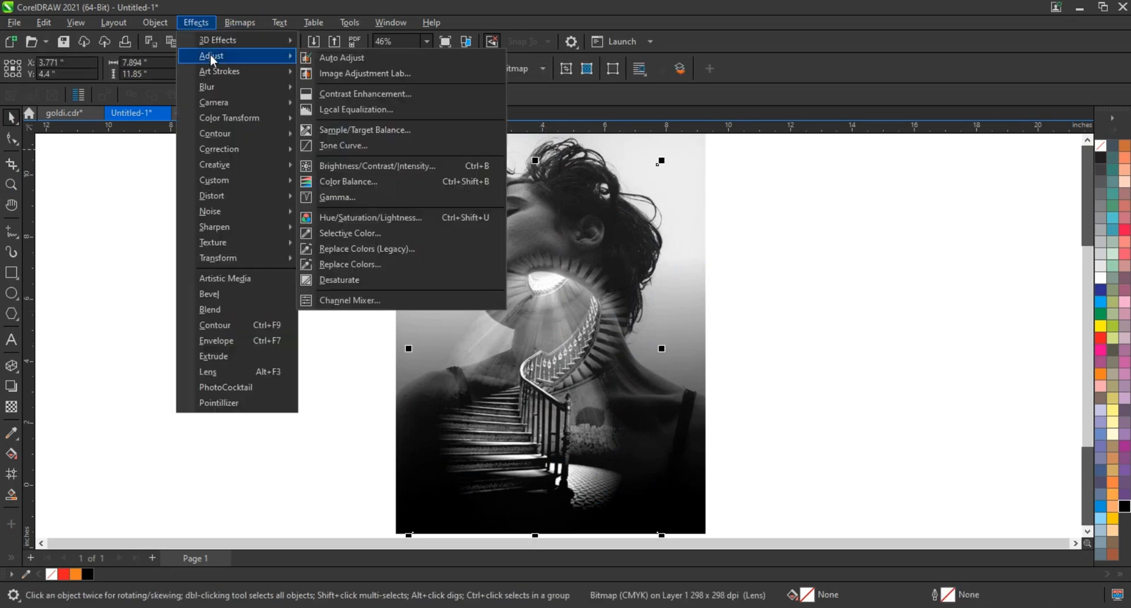
pyautogui.click(339, 197)
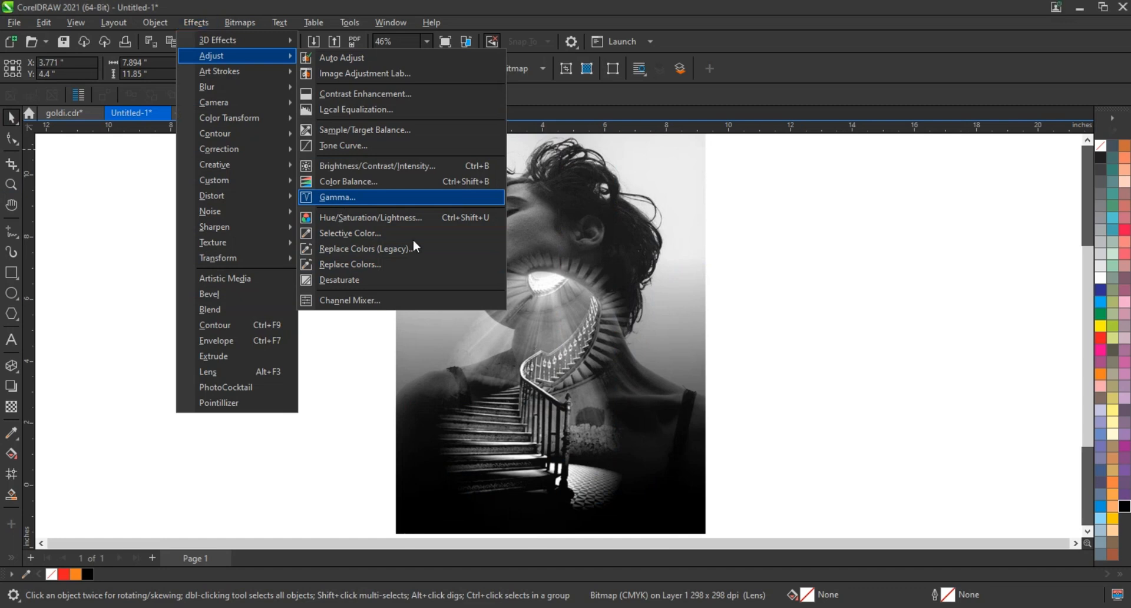
pyautogui.moveTo(565, 258); pyautogui.dragTo(852, 265)
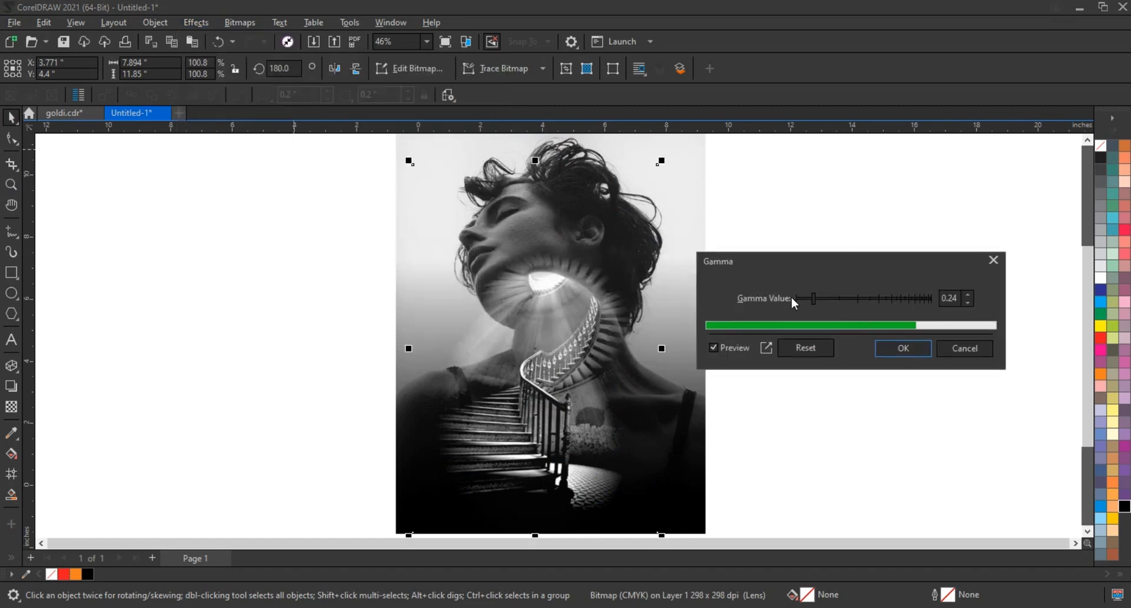
pyautogui.moveTo(815, 300); pyautogui.dragTo(841, 304)
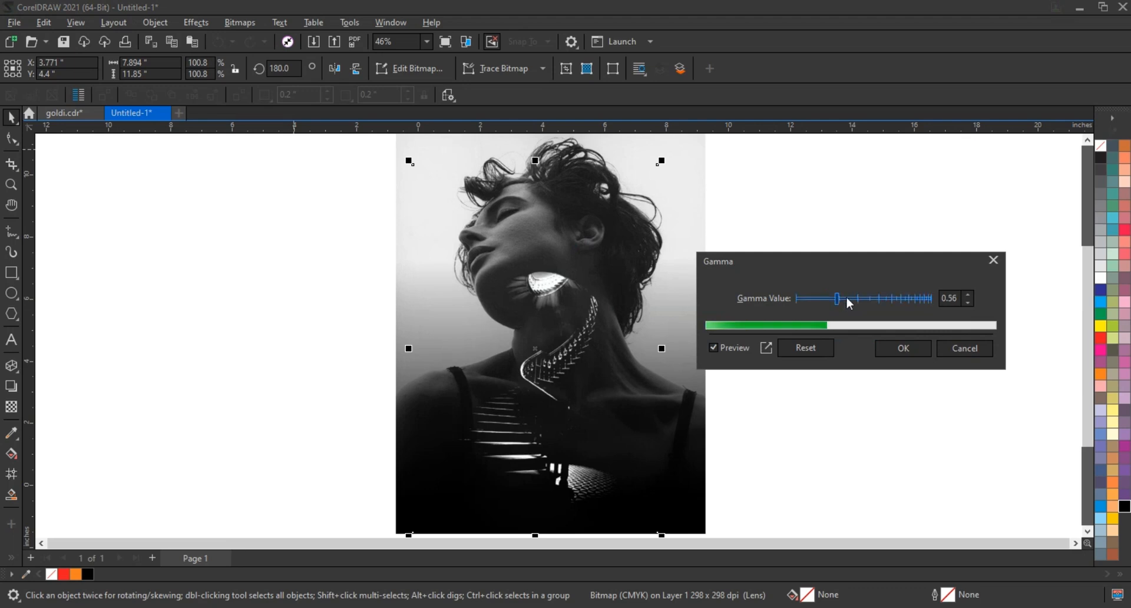
pyautogui.click(851, 302)
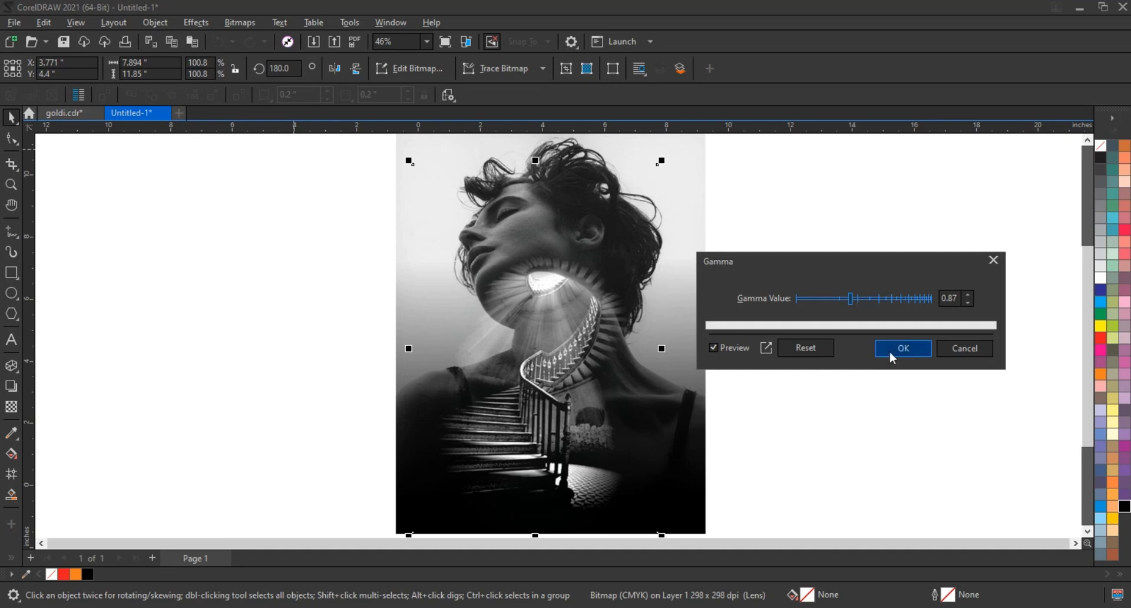
pyautogui.click(904, 348)
pyautogui.click(762, 305)
# Step: Preview the blended portrait and staircase composition in full screen
pyautogui.scroll(-2, 762, 305)
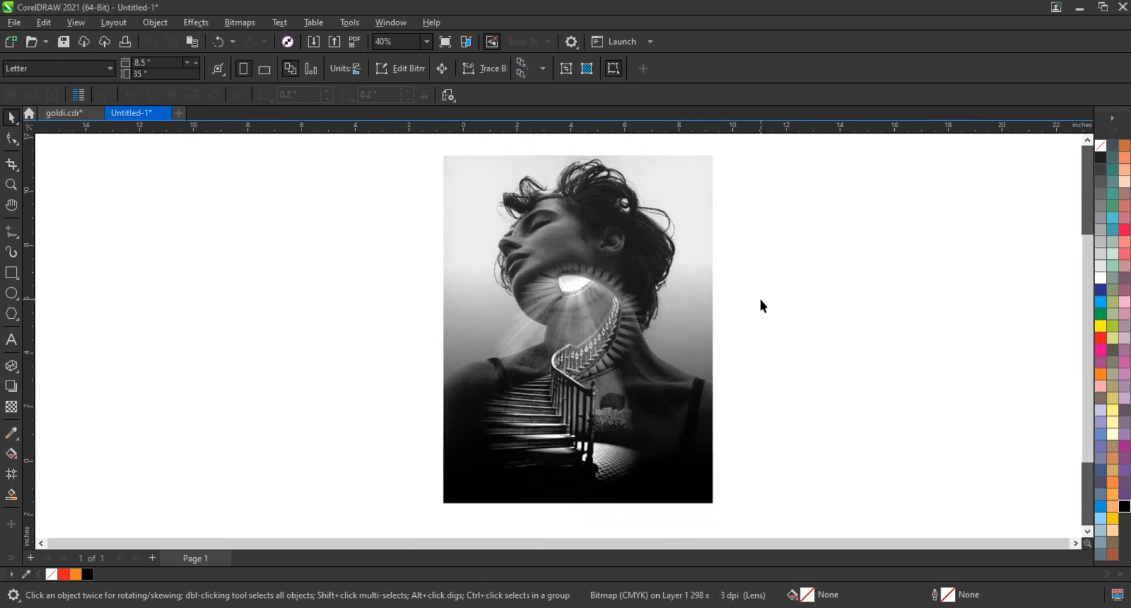
pyautogui.click(10, 185)
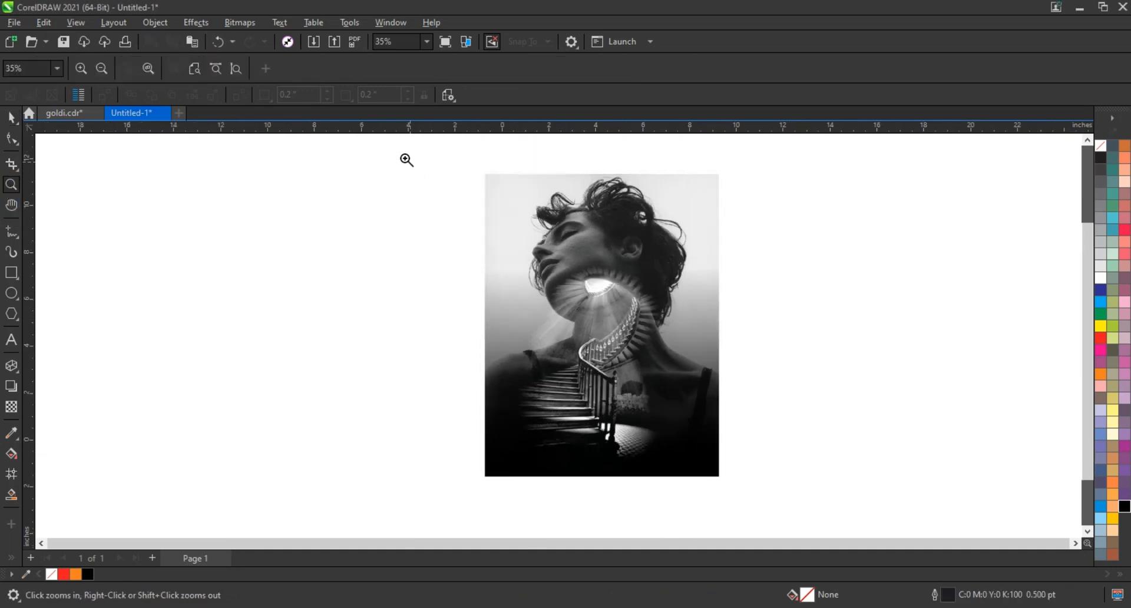
pyautogui.moveTo(404, 156); pyautogui.dragTo(819, 484)
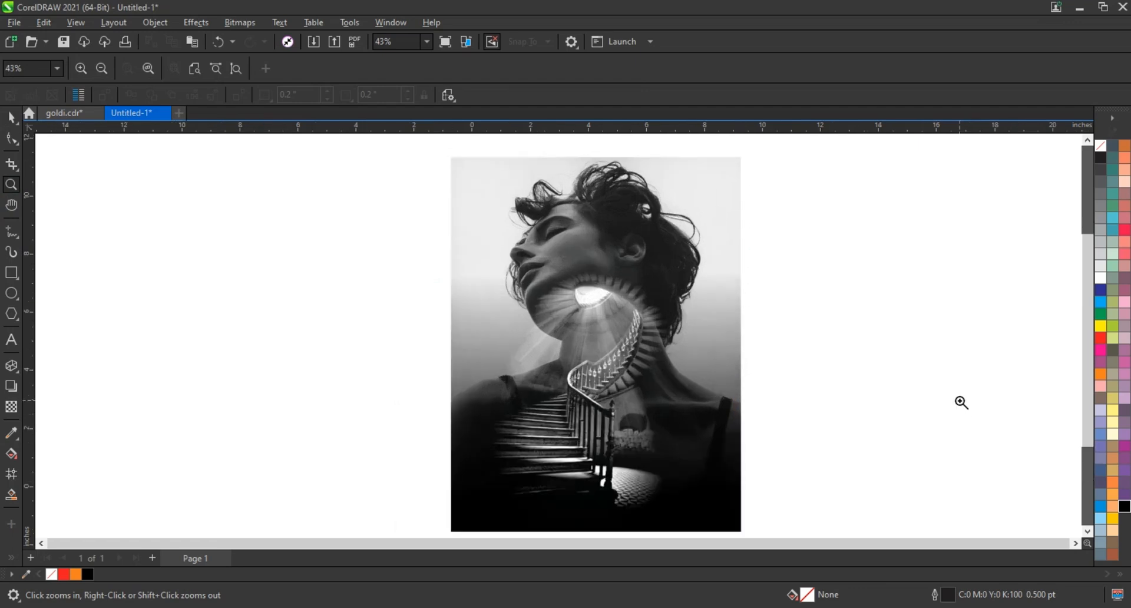
pyautogui.press('F9')
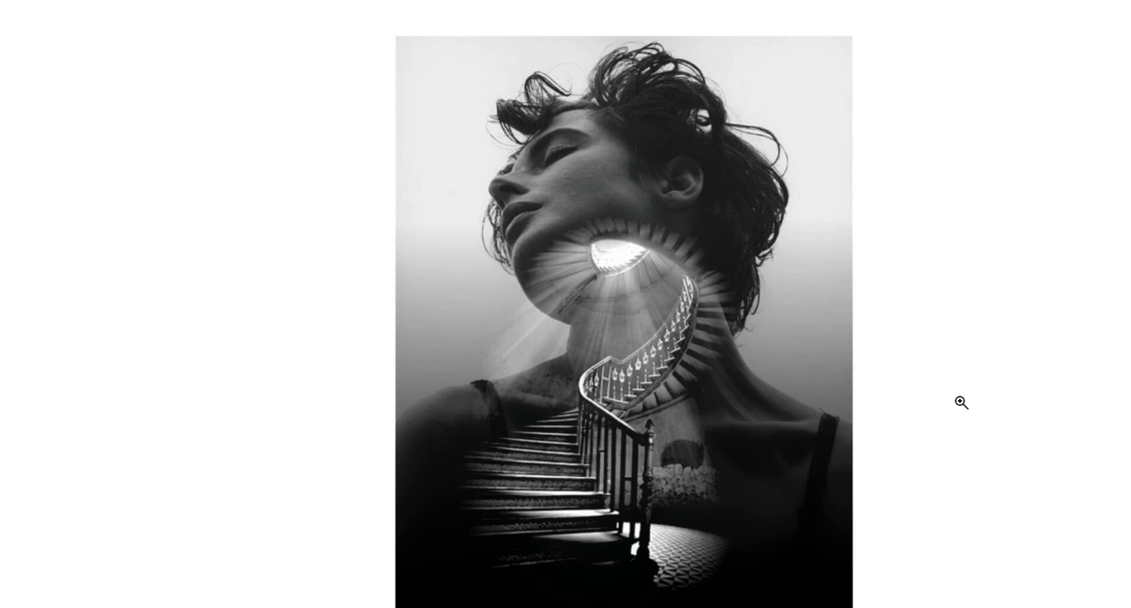
pyautogui.press('F9')
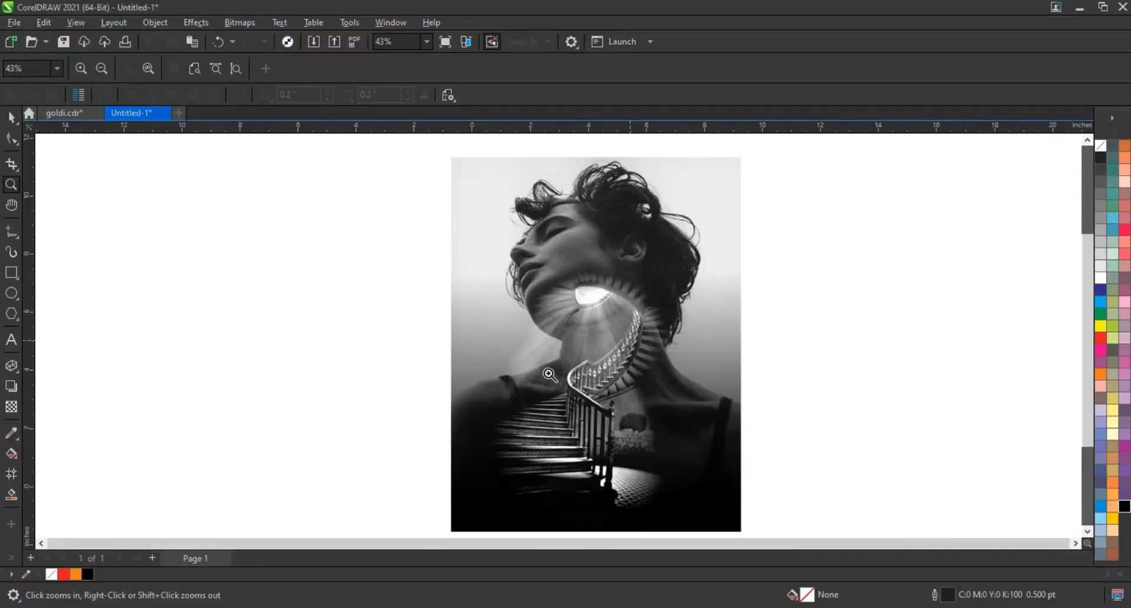
# Step: Select the original portrait and preview it in full screen
pyautogui.moveTo(380, 163); pyautogui.dragTo(713, 501)
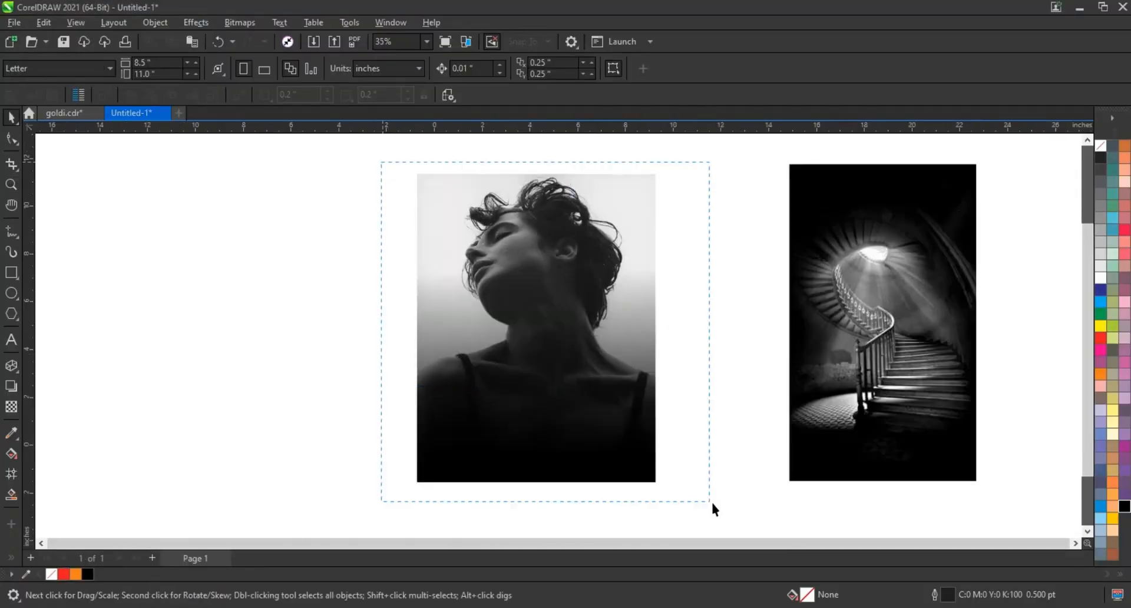
pyautogui.scroll(1, 765, 406)
pyautogui.press('F9')
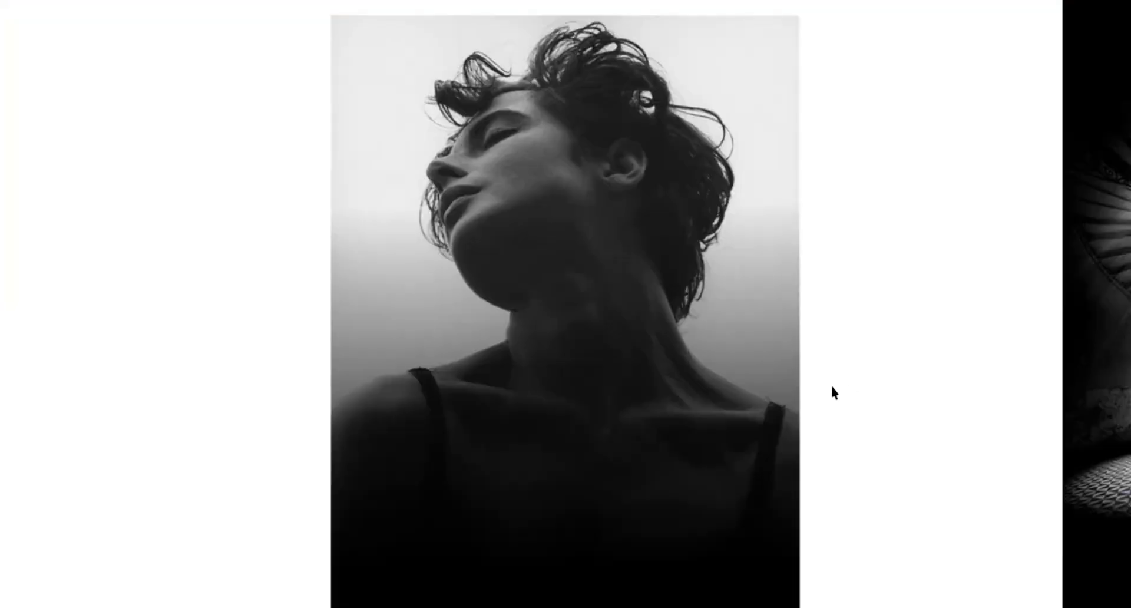
pyautogui.press('F9')
pyautogui.scroll(-1, 652, 366)
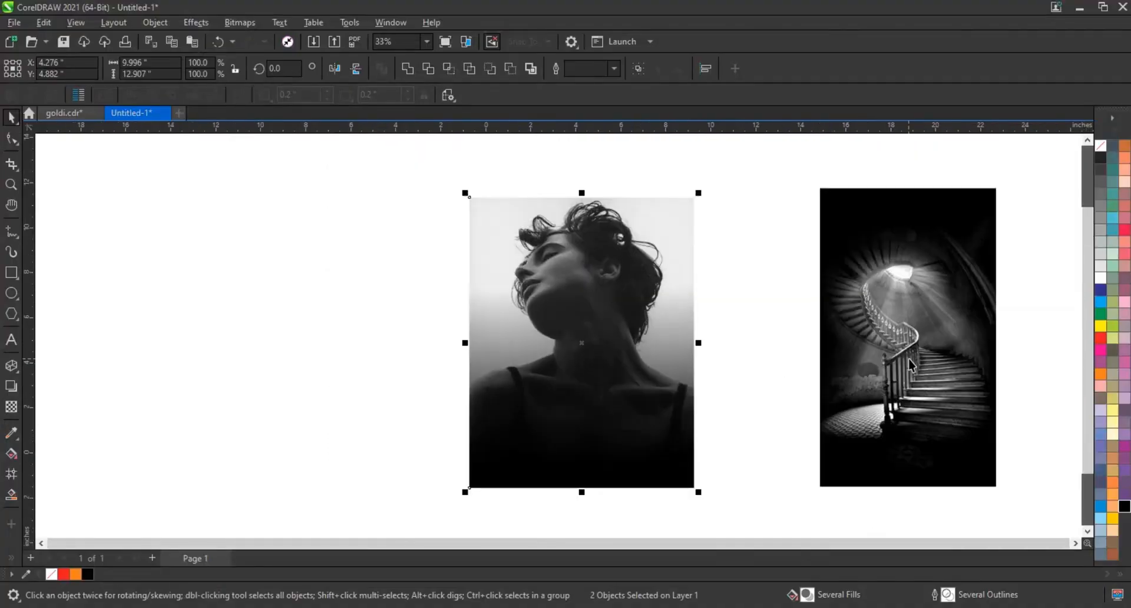
# Step: Convert the spiral staircase image to a 300 dpi CMYK bitmap with anti-aliasing and a transparent background
pyautogui.click(912, 365)
pyautogui.hotkey('shift', 'F2')
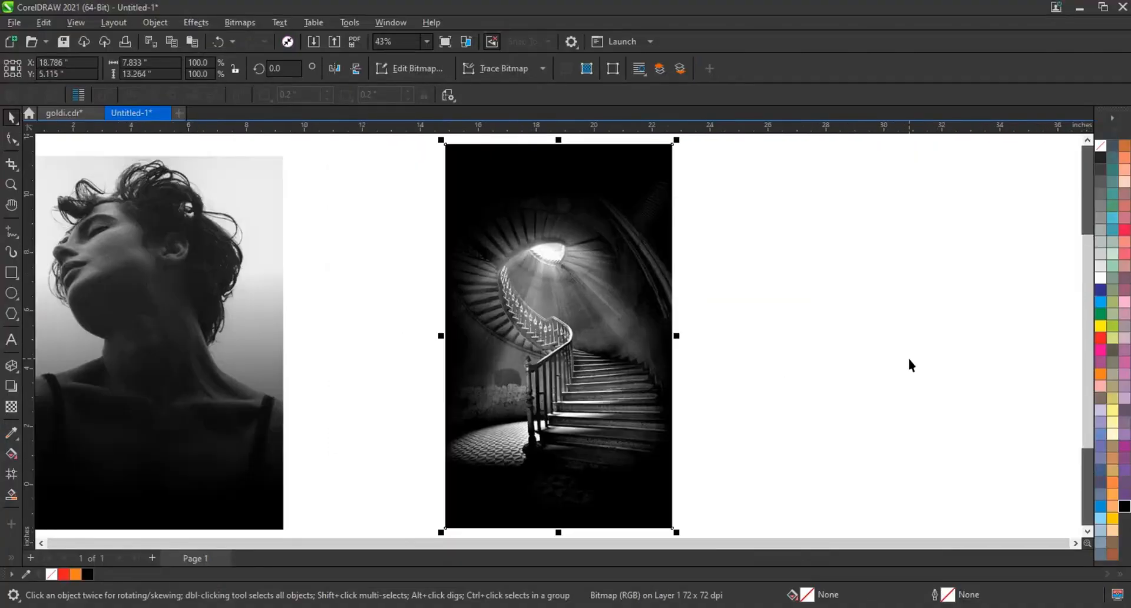
pyautogui.click(240, 23)
pyautogui.click(259, 40)
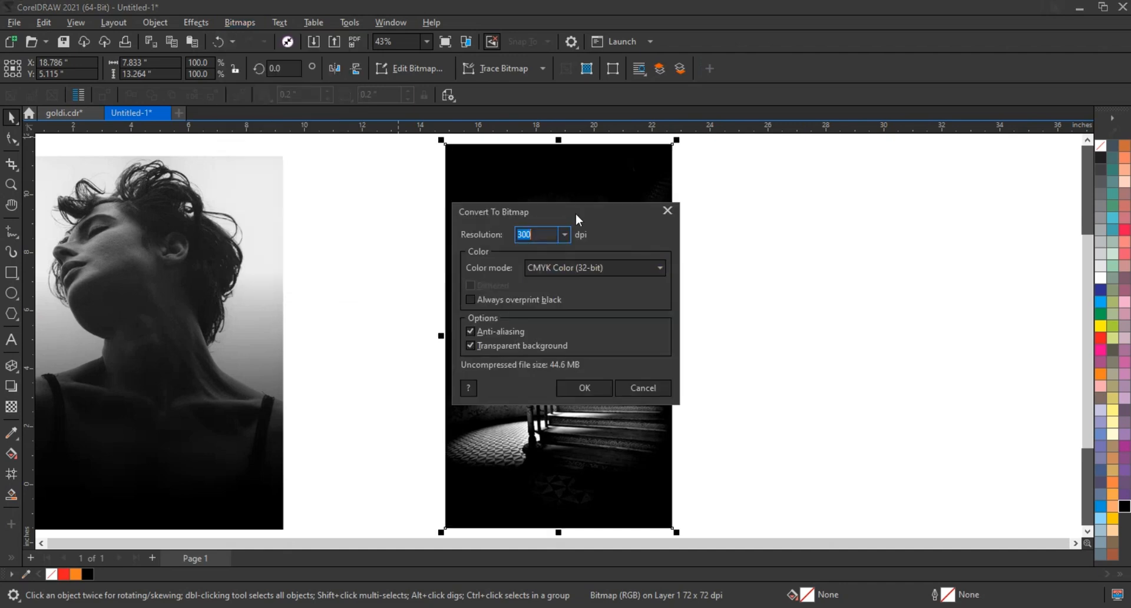
pyautogui.moveTo(576, 219); pyautogui.dragTo(842, 216)
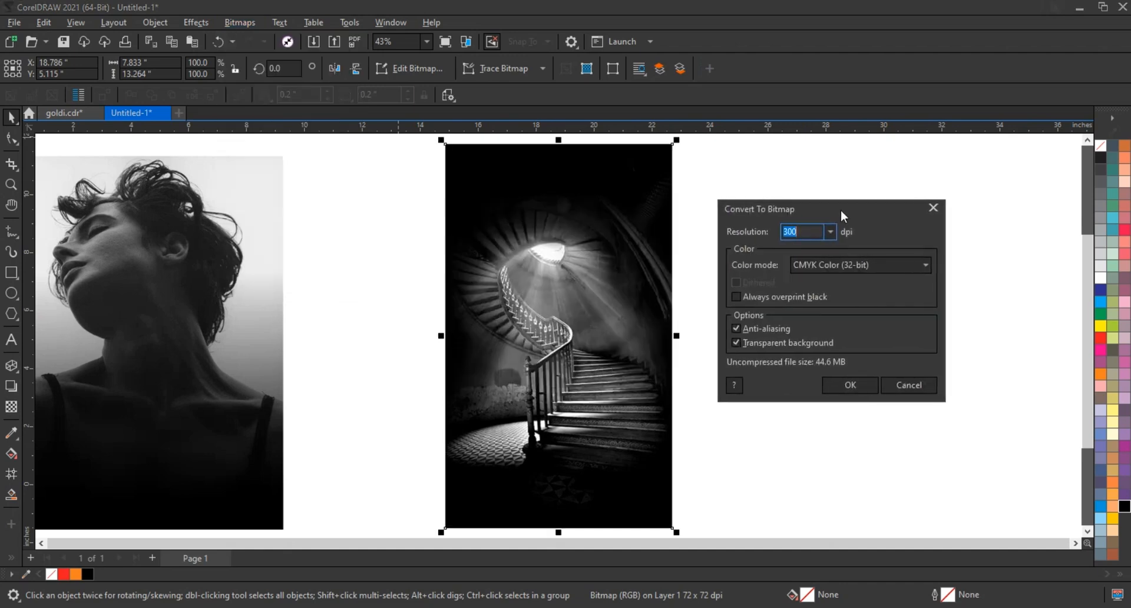
pyautogui.click(850, 385)
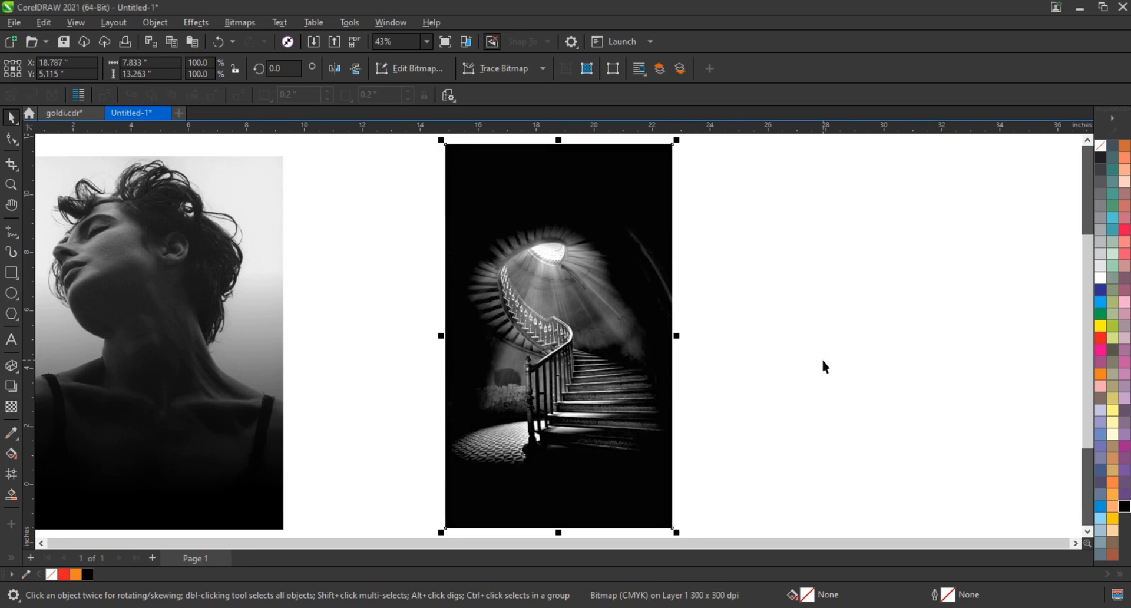
pyautogui.click(822, 360)
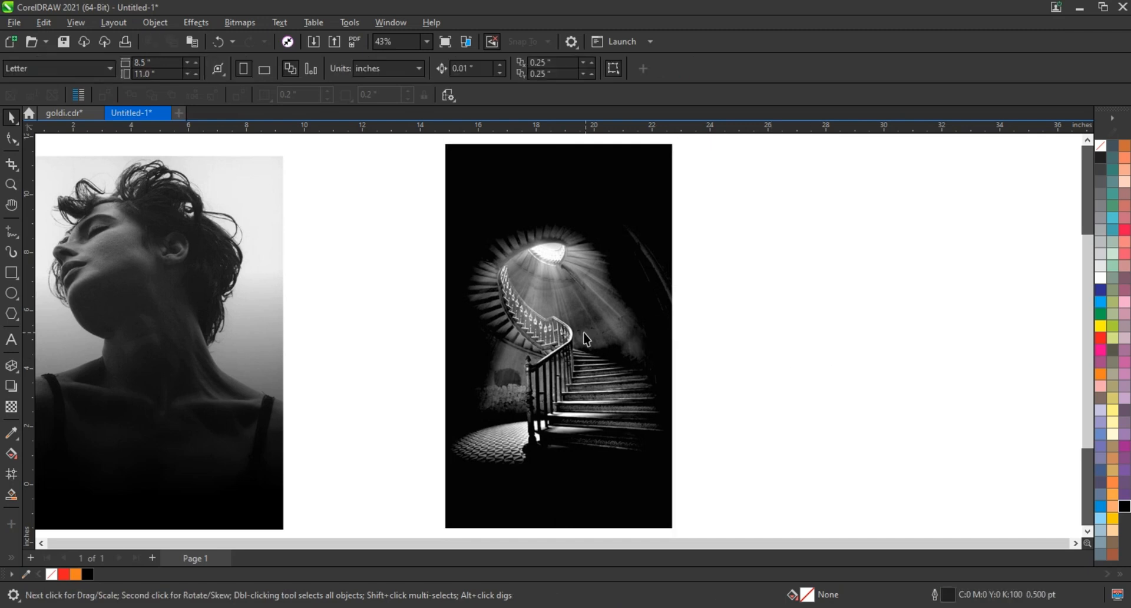
# Step: Apply an elliptical Vignette effect to the staircase bitmap with Offset 89 and Fade 29
pyautogui.click(590, 334)
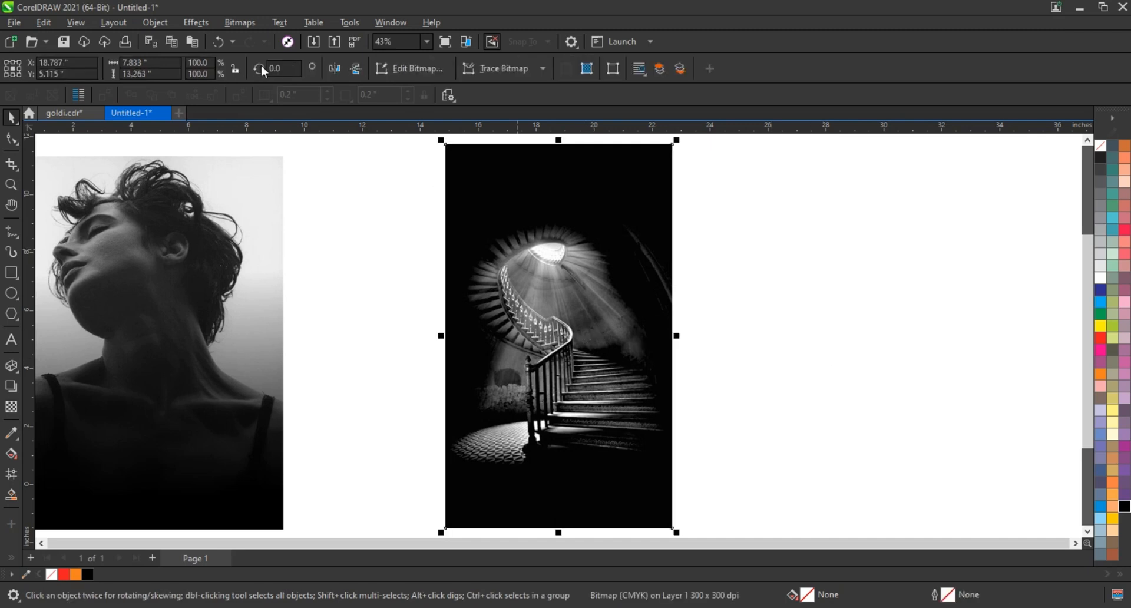
pyautogui.click(196, 23)
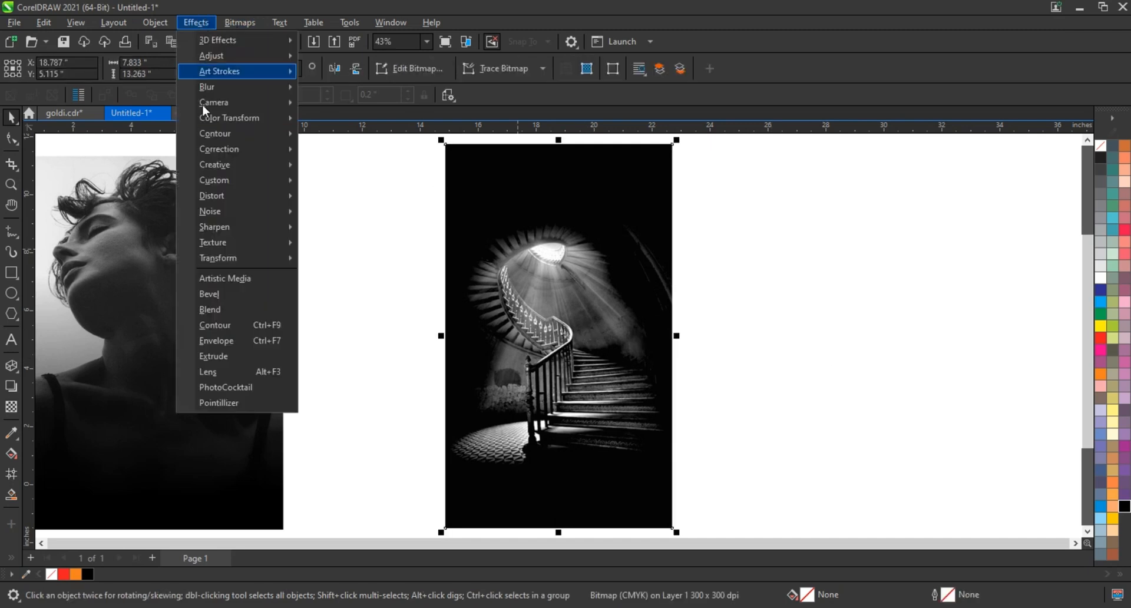
pyautogui.moveTo(235, 172)
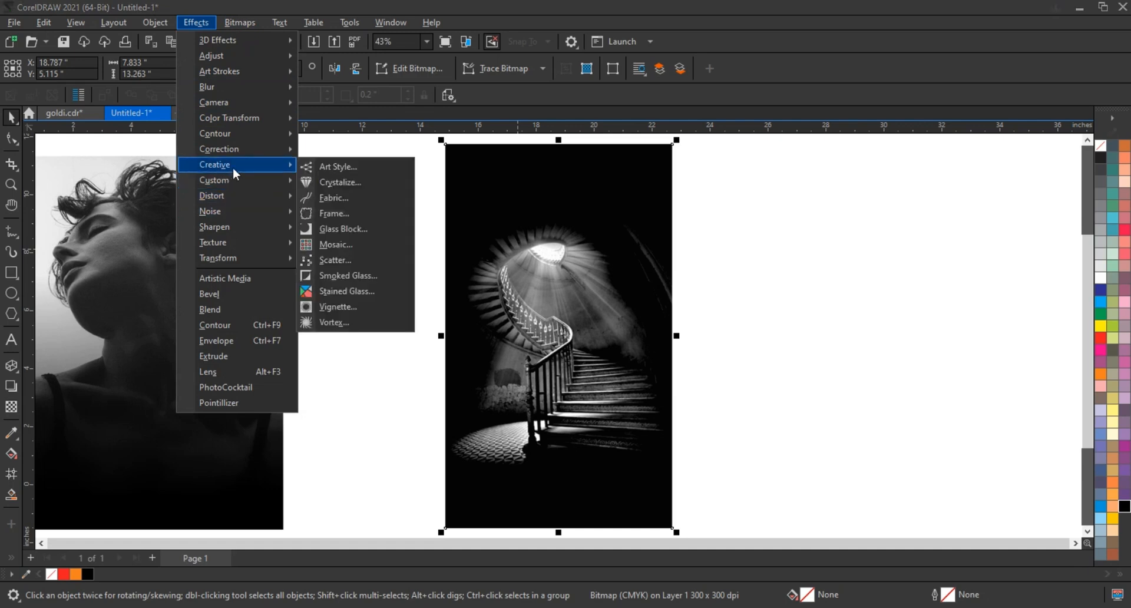
pyautogui.click(342, 308)
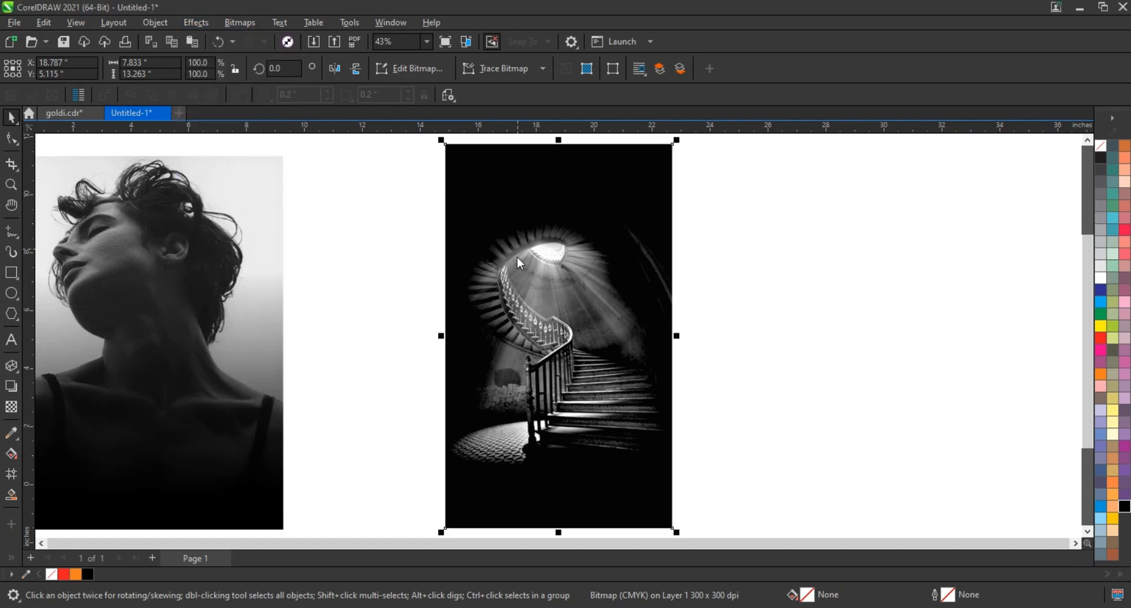
pyautogui.moveTo(547, 169); pyautogui.dragTo(821, 203)
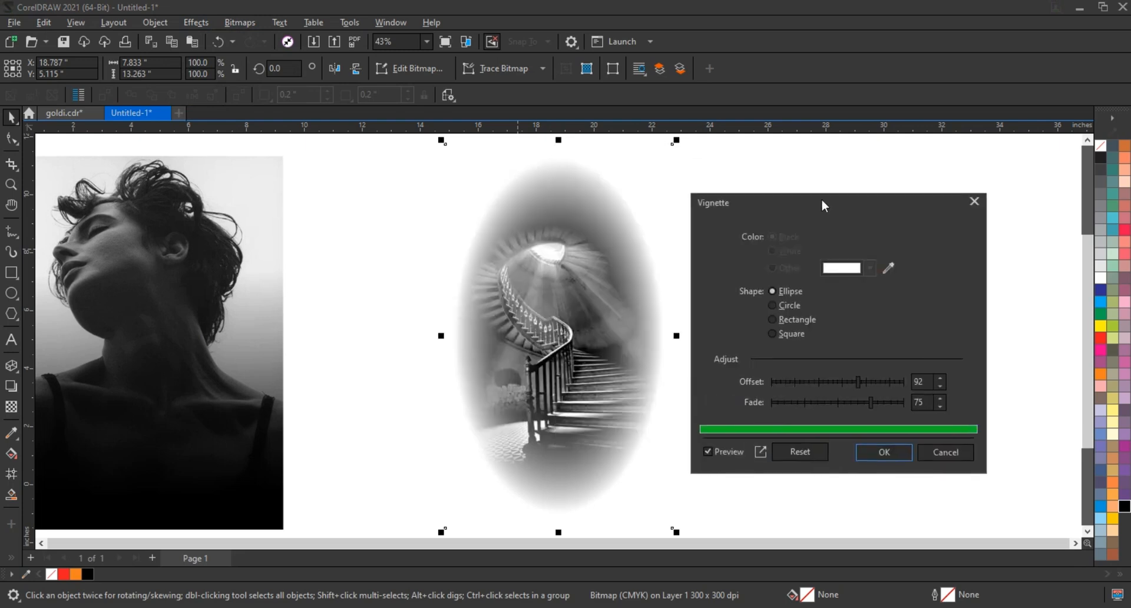
pyautogui.click(845, 386)
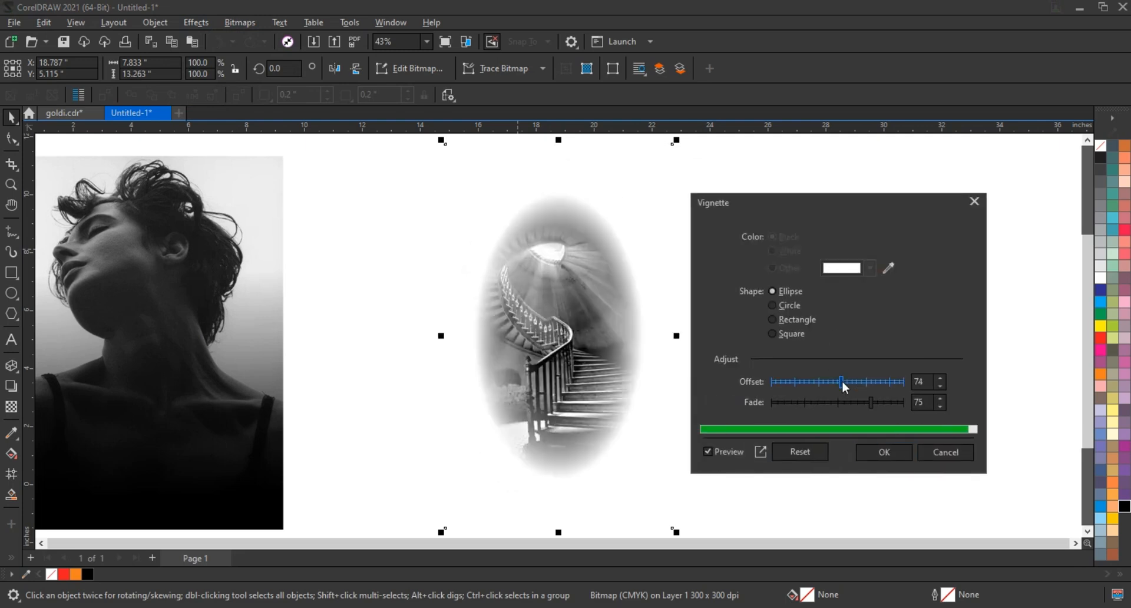
pyautogui.moveTo(851, 407); pyautogui.dragTo(864, 388)
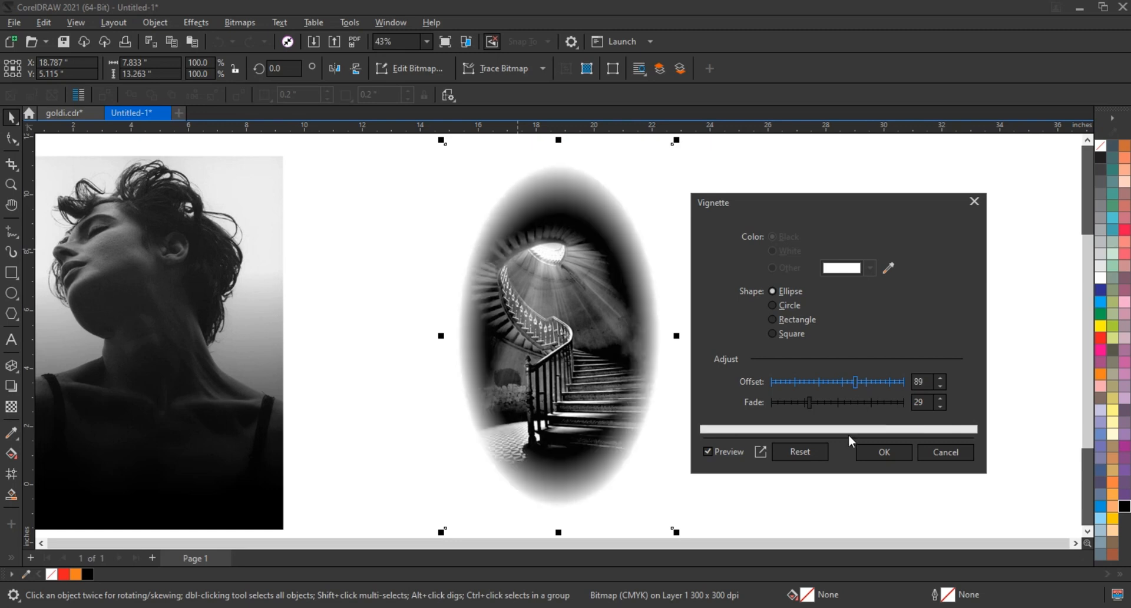
pyautogui.click(865, 452)
# Step: Place the vignetted staircase over the portrait and set its transparency merge mode to Screen
pyautogui.scroll(-1, 588, 336)
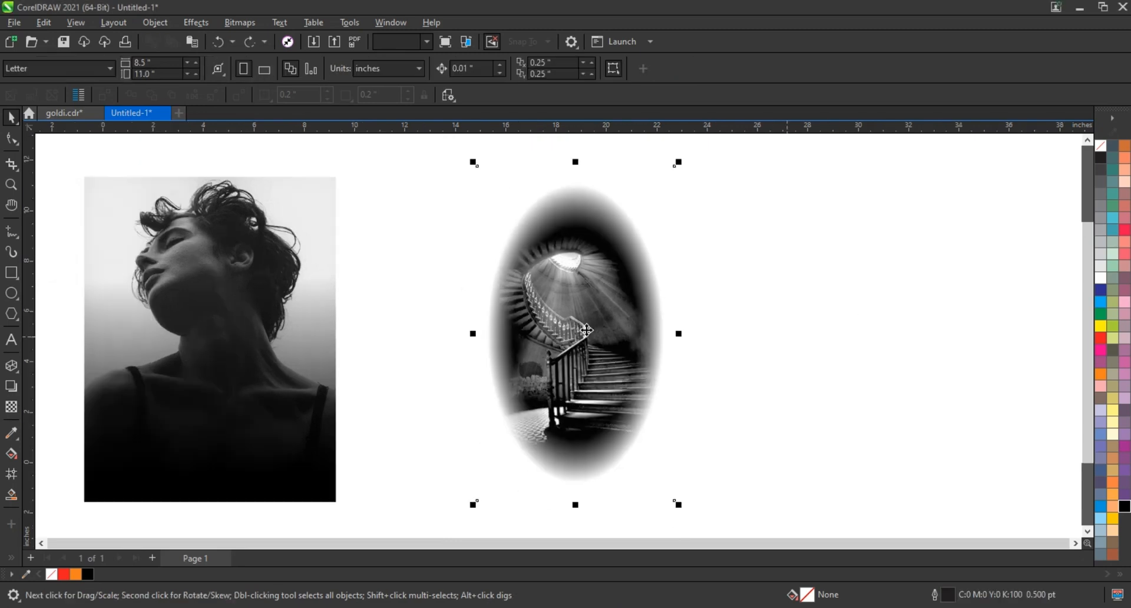
pyautogui.moveTo(586, 329); pyautogui.dragTo(242, 336)
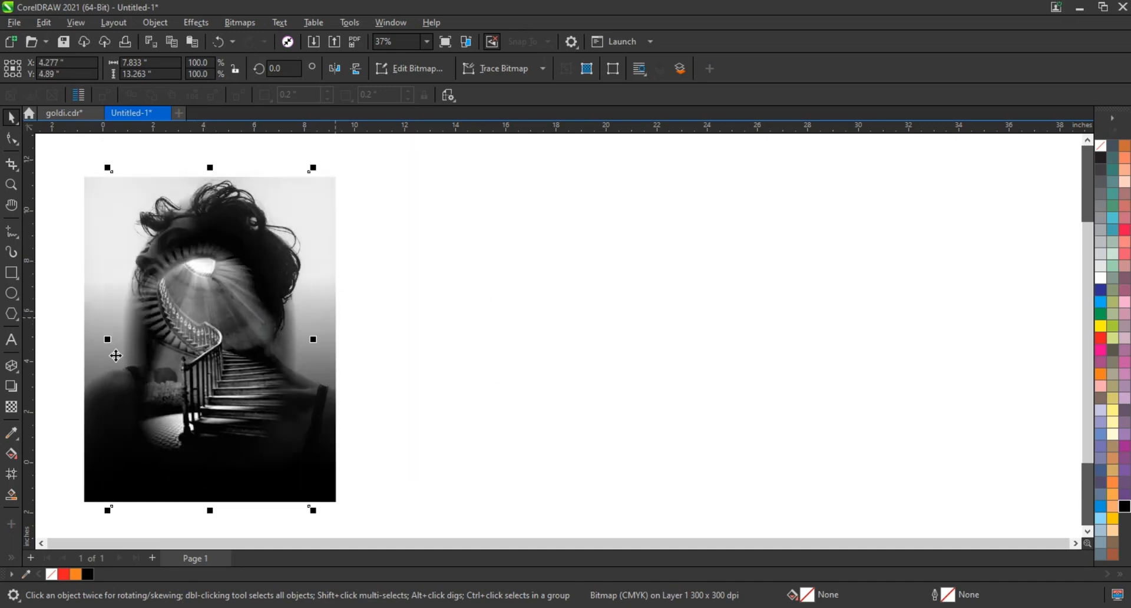
pyautogui.hotkey('shift', 'F2')
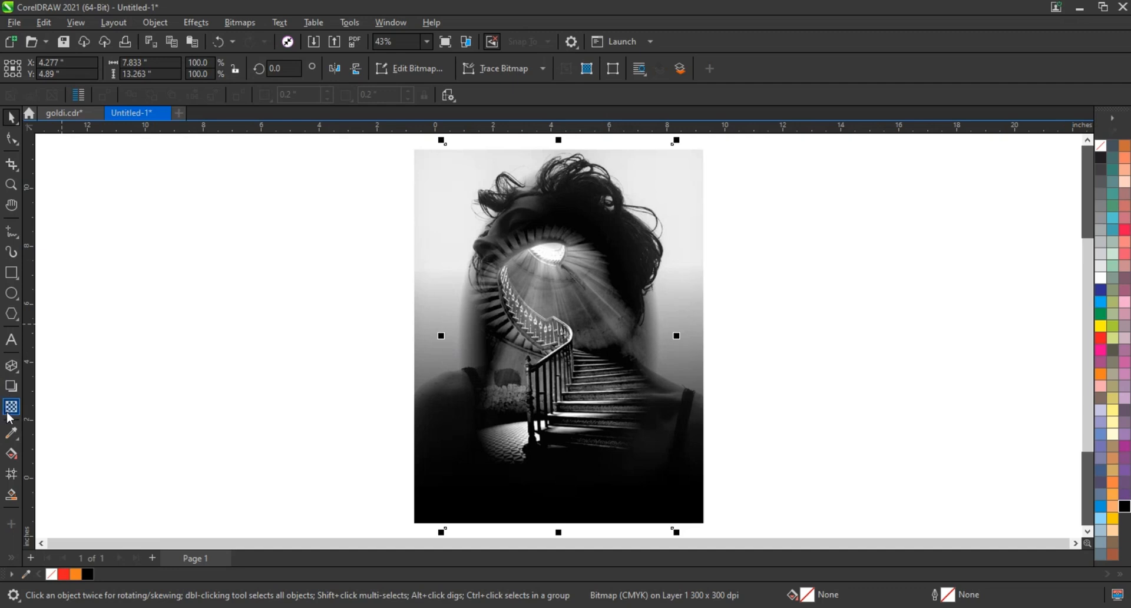
pyautogui.click(10, 411)
pyautogui.click(155, 66)
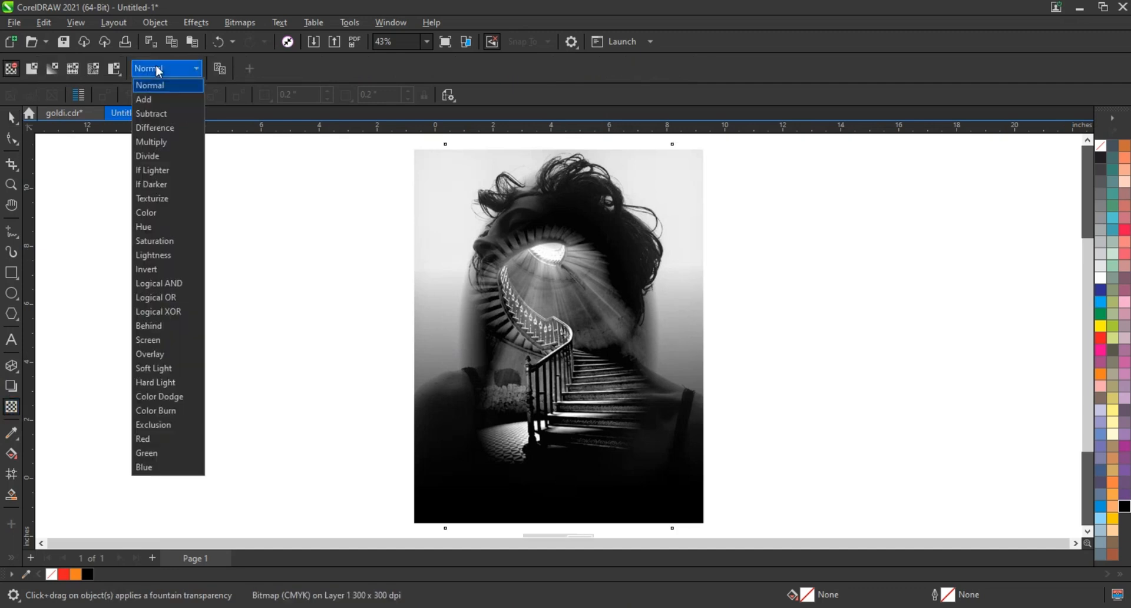
pyautogui.click(152, 343)
pyautogui.click(11, 117)
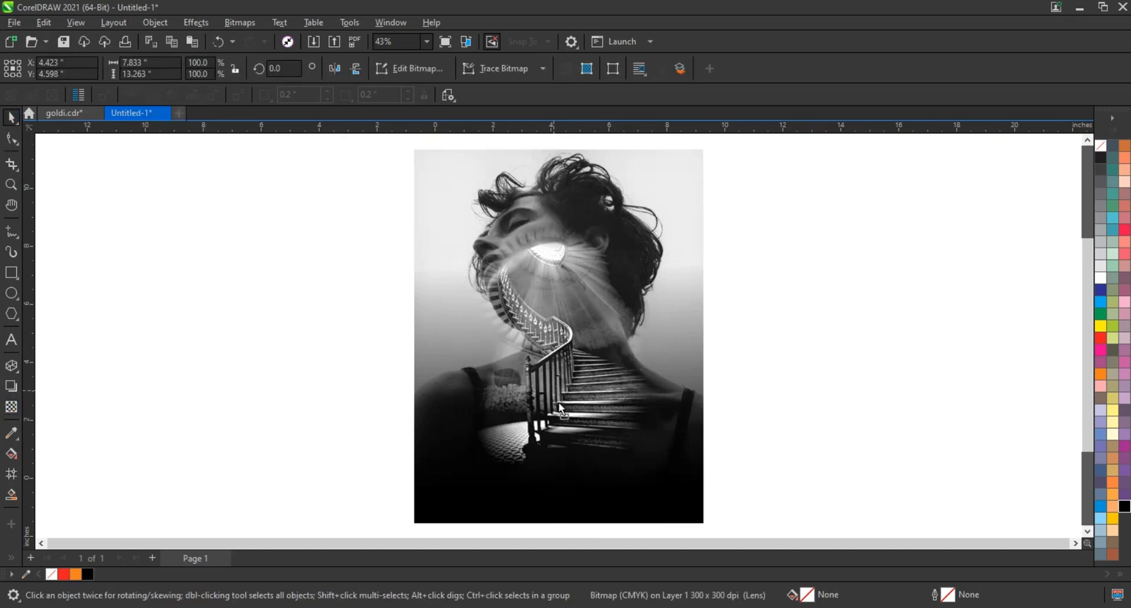
# Step: Scale the staircase to about 7.89 by 13.37 inches over the portrait's neck and chest, and mirror it horizontally
pyautogui.moveTo(561, 407); pyautogui.dragTo(561, 411)
pyautogui.moveTo(682, 153); pyautogui.dragTo(642, 203)
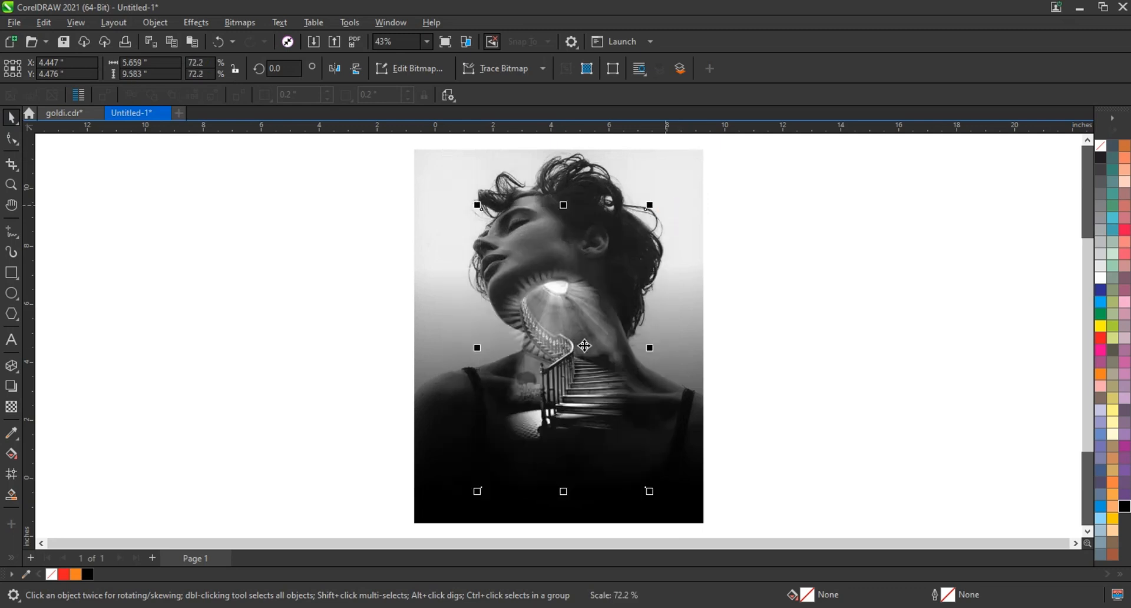
pyautogui.scroll(-1, 573, 340)
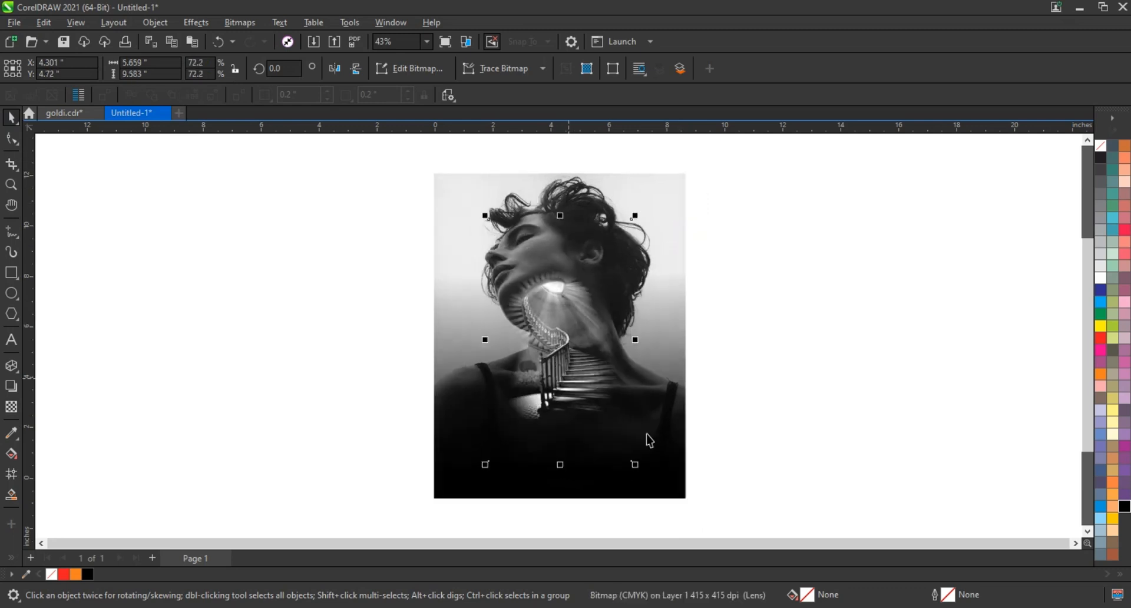
pyautogui.moveTo(643, 471); pyautogui.dragTo(661, 504)
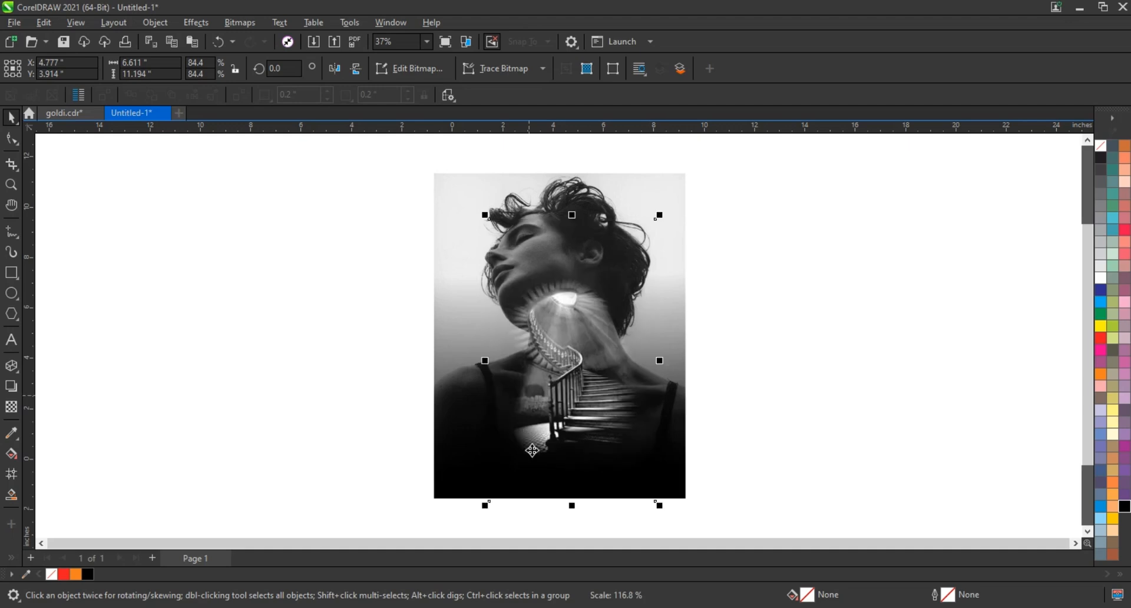
pyautogui.moveTo(485, 505); pyautogui.dragTo(521, 531)
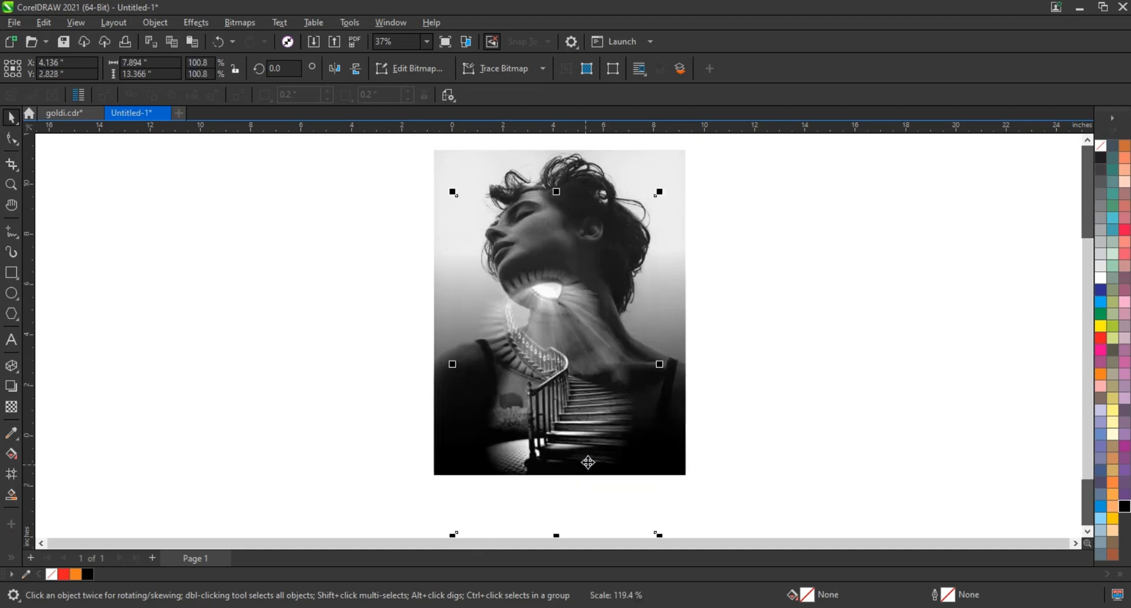
pyautogui.moveTo(589, 455); pyautogui.dragTo(578, 399)
pyautogui.click(334, 68)
# Step: Crop the staircase bitmap's lower edge with the Shape tool to align with the portrait's bottom edge
pyautogui.click(11, 137)
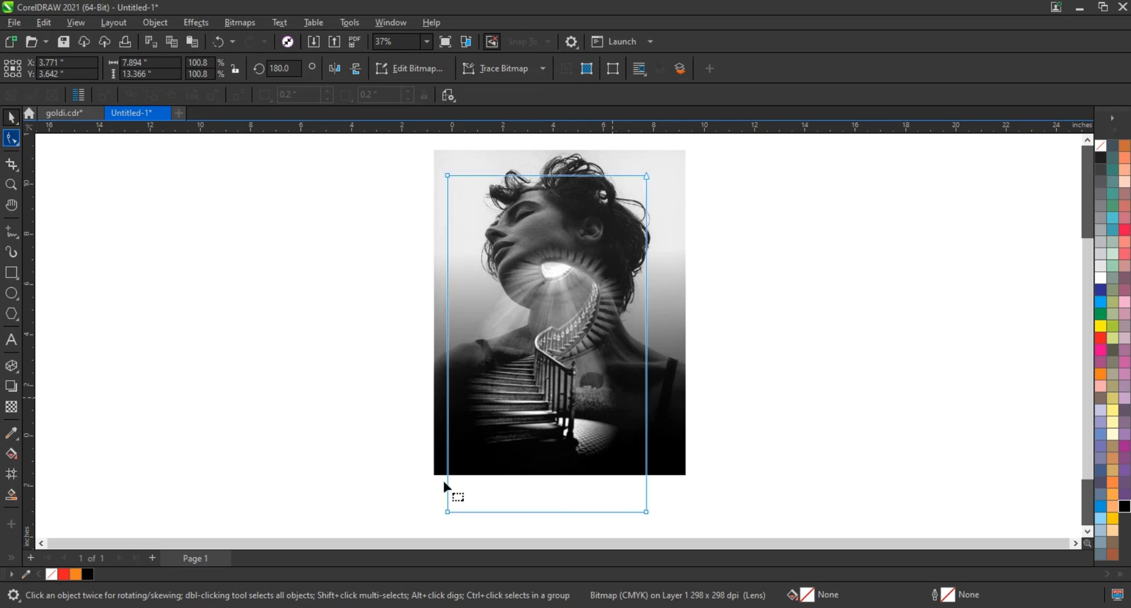
pyautogui.moveTo(617, 525); pyautogui.dragTo(645, 474)
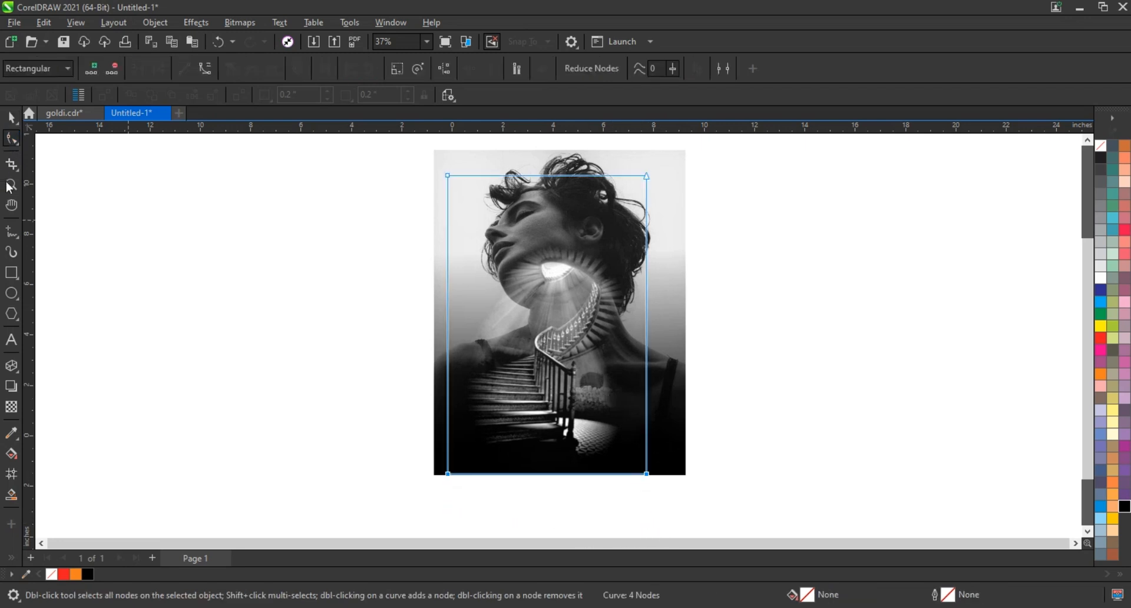
pyautogui.press('z')
pyautogui.moveTo(420, 147); pyautogui.dragTo(709, 454)
pyautogui.click(11, 118)
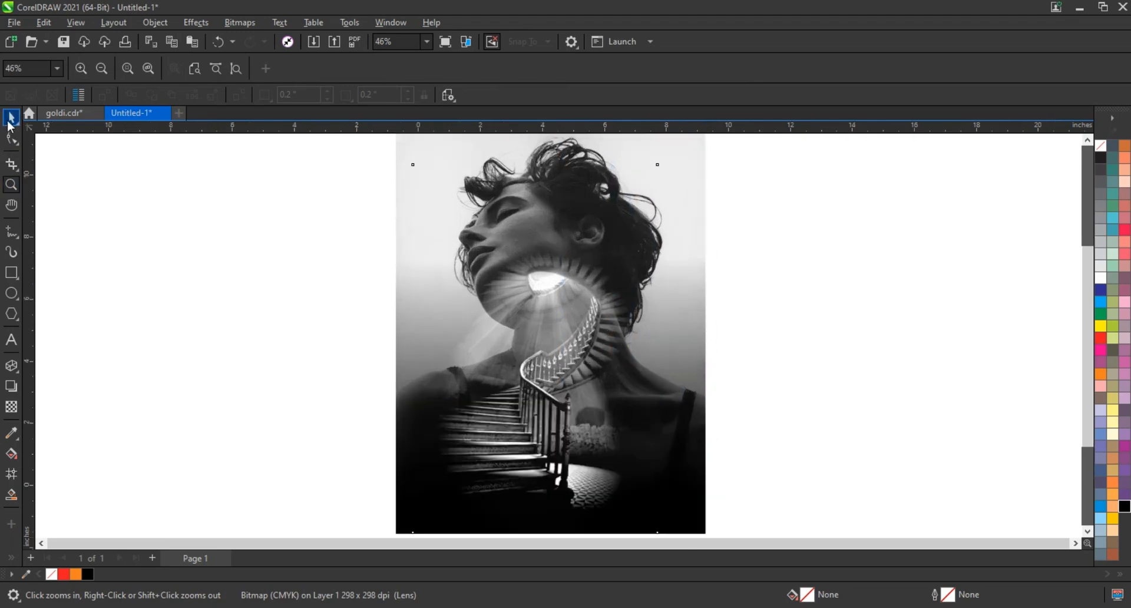
# Step: Apply a Gamma adjustment to the staircase bitmap with a Gamma Value of 0.87
pyautogui.click(860, 377)
pyautogui.click(540, 308)
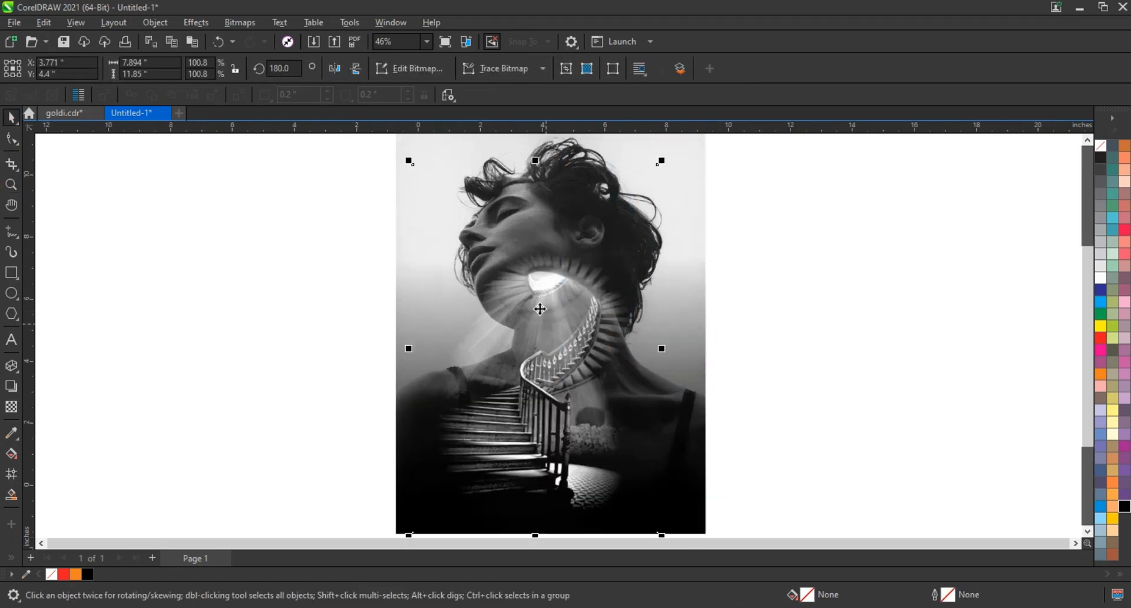
pyautogui.click(197, 25)
pyautogui.moveTo(213, 61)
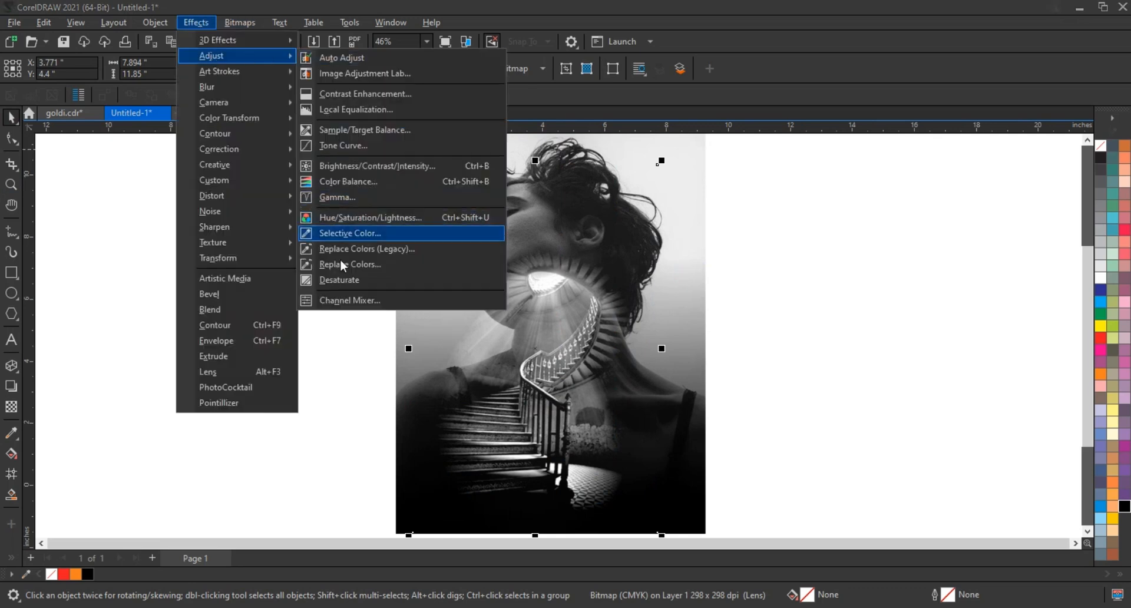
pyautogui.click(338, 198)
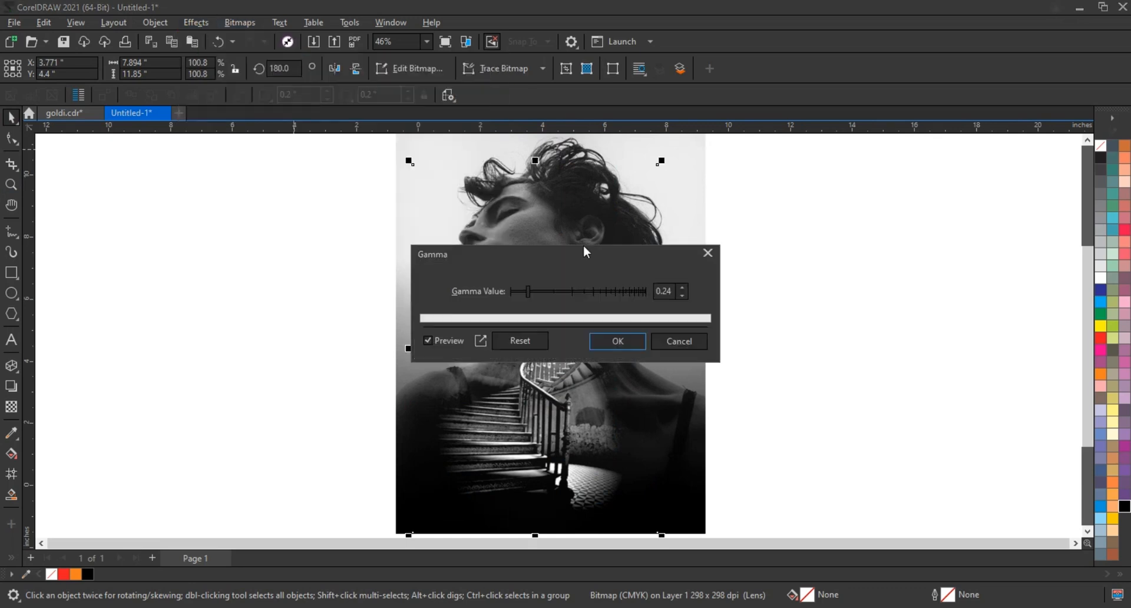
pyautogui.moveTo(583, 250); pyautogui.dragTo(869, 260)
pyautogui.moveTo(820, 298); pyautogui.dragTo(849, 302)
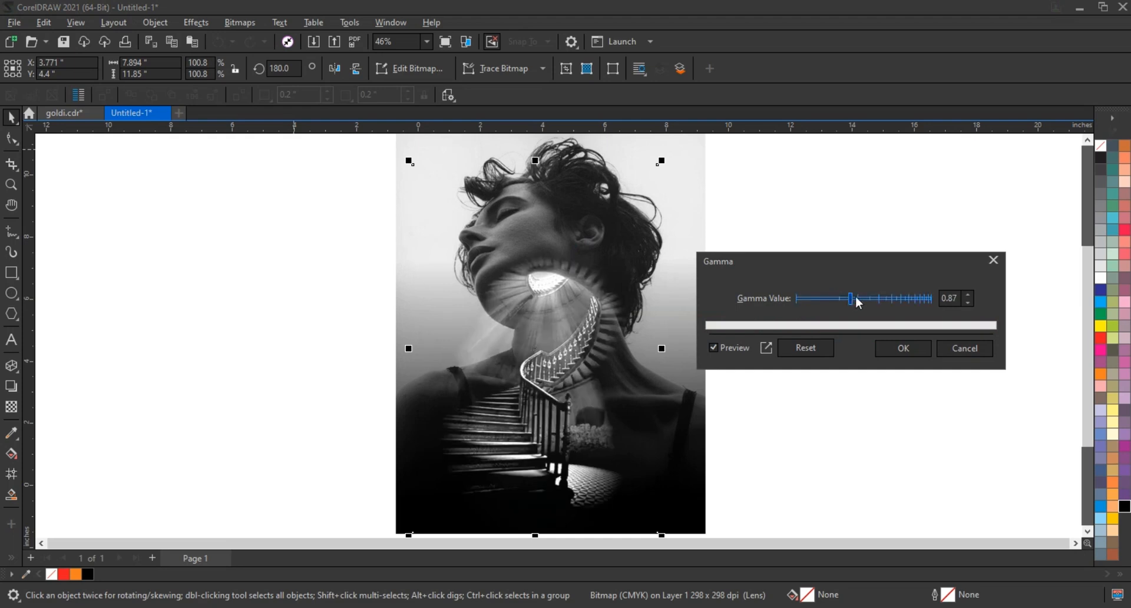
pyautogui.click(897, 347)
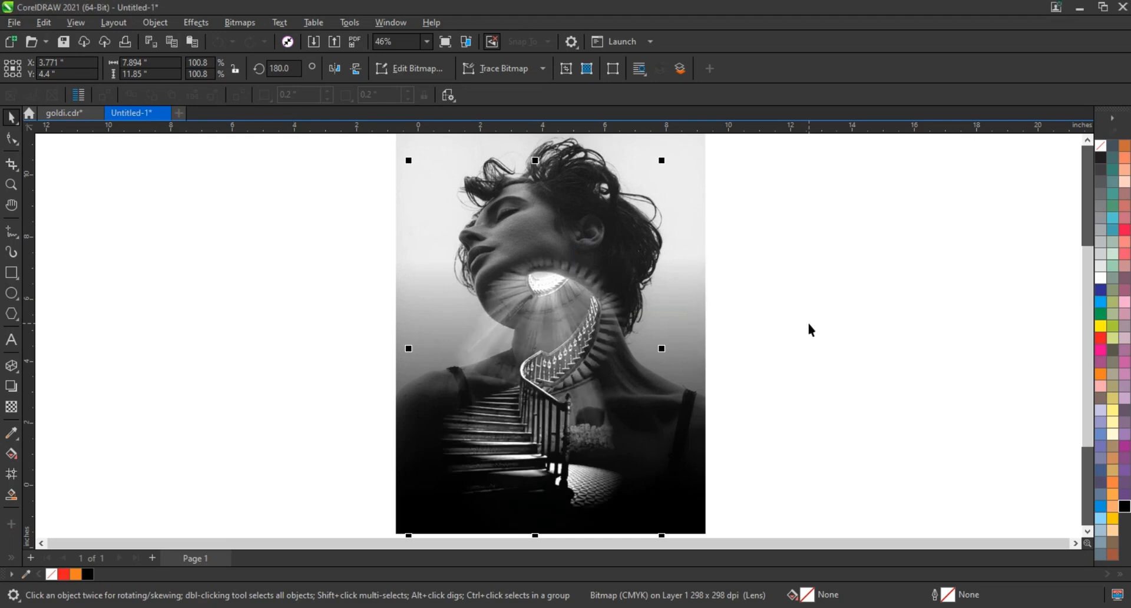
# Step: Deselect the artwork and preview the finished double-exposure composition in full screen
pyautogui.scroll(-2, 759, 305)
pyautogui.click(758, 304)
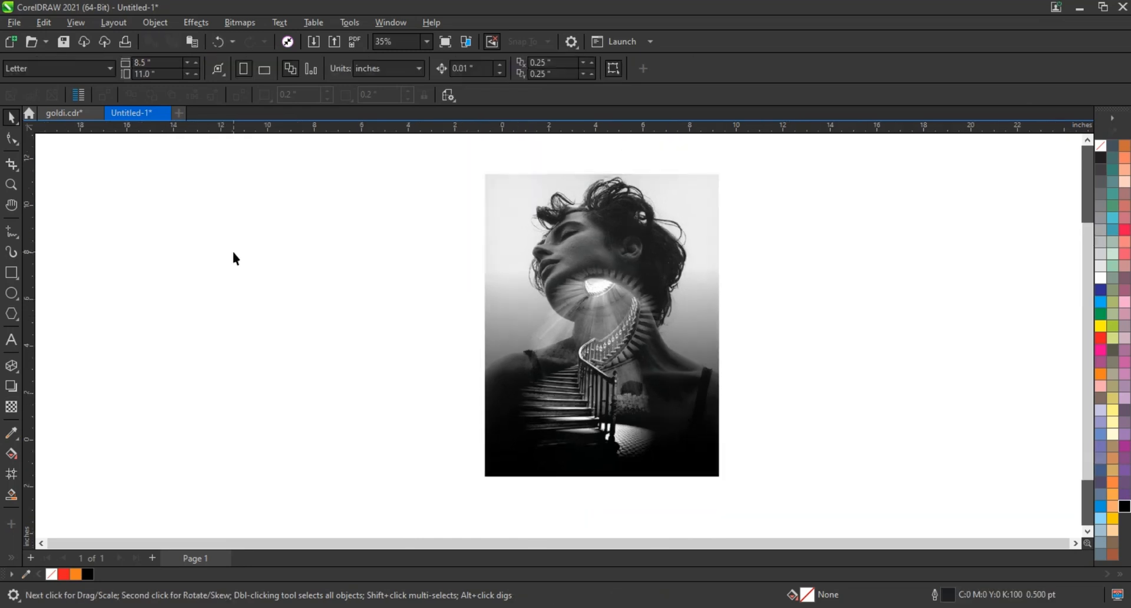
pyautogui.click(11, 184)
pyautogui.moveTo(406, 157); pyautogui.dragTo(740, 480)
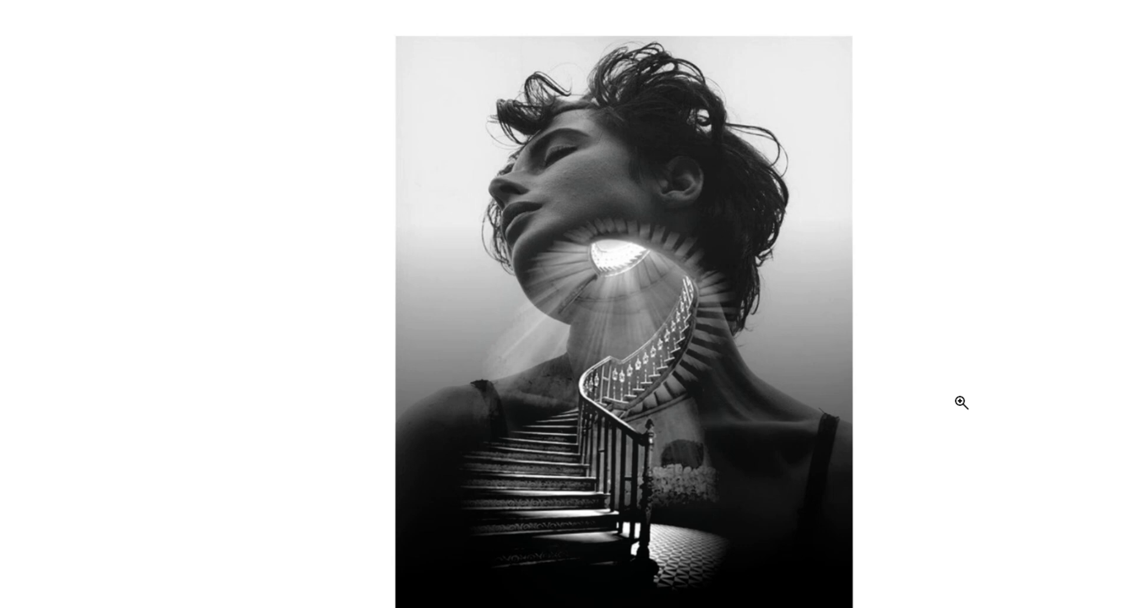
pyautogui.press('Escape')
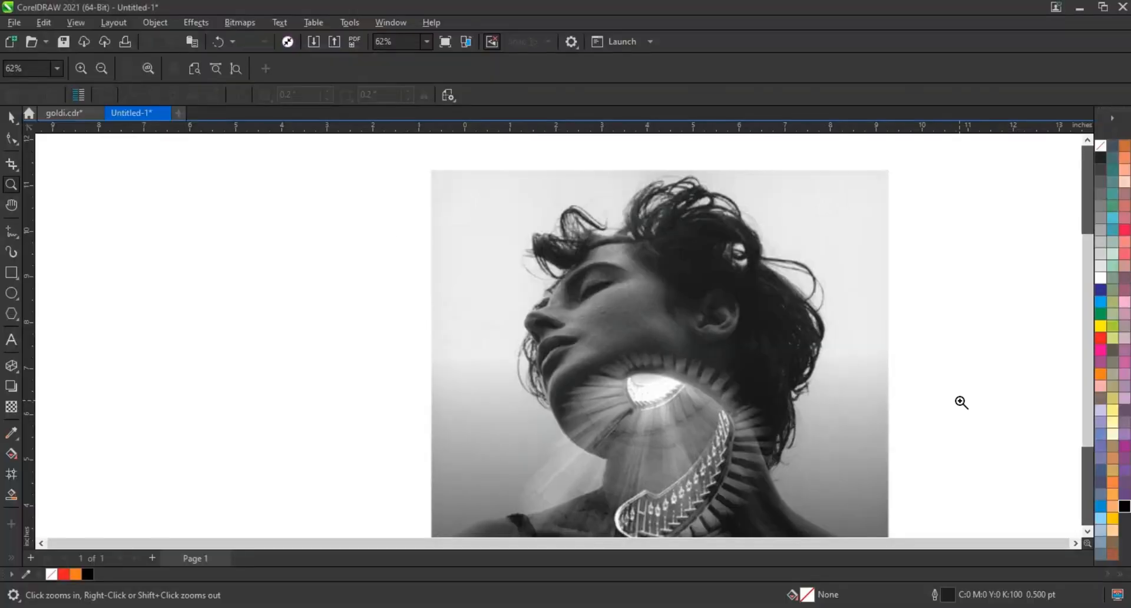